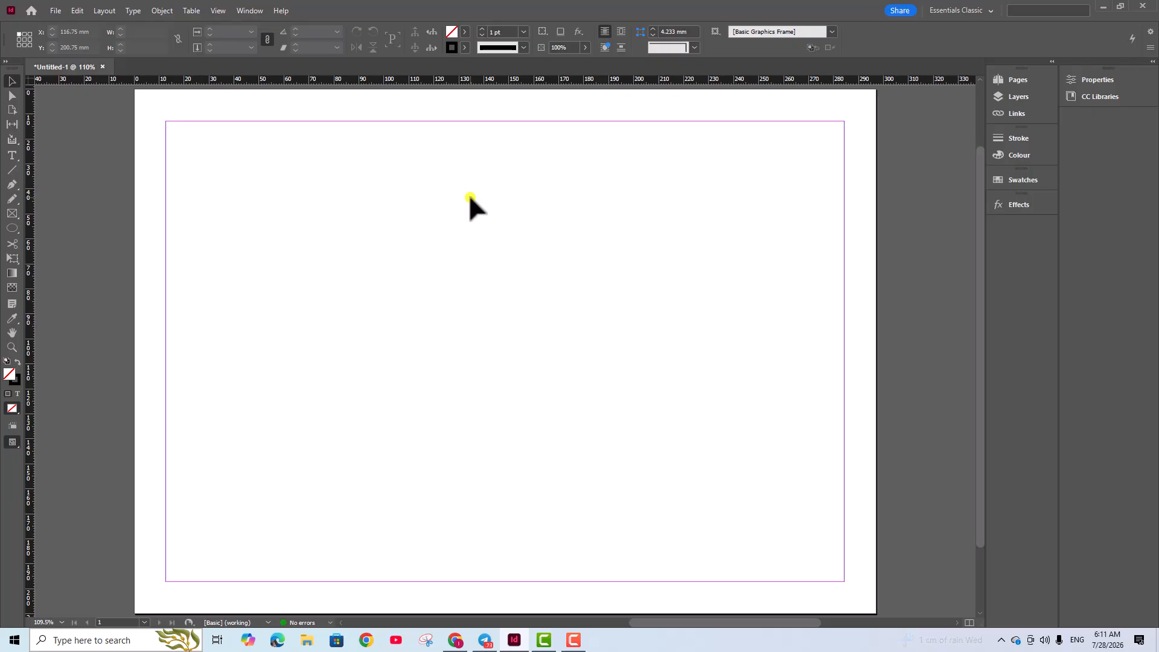
# - Draw a hexagon about 91 mm wide and 74 mm high and place it in the page's upper-left area
pyautogui.click(12, 228)
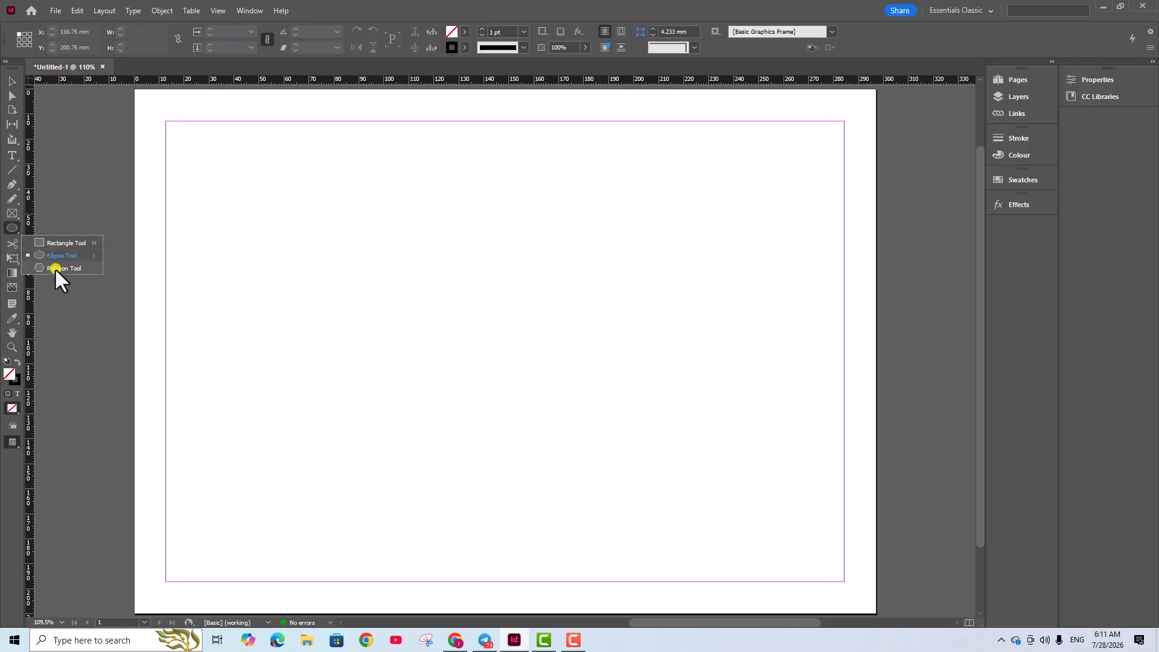
pyautogui.click(64, 268)
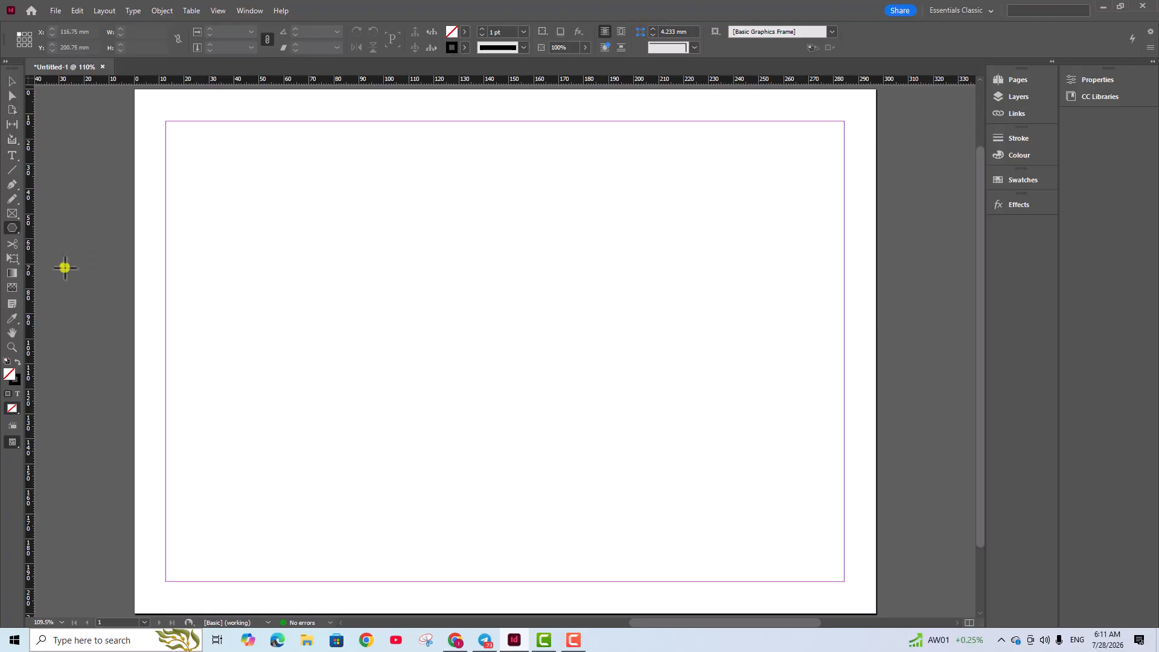
pyautogui.moveTo(395, 238); pyautogui.dragTo(621, 422)
pyautogui.click(13, 80)
pyautogui.click(555, 203)
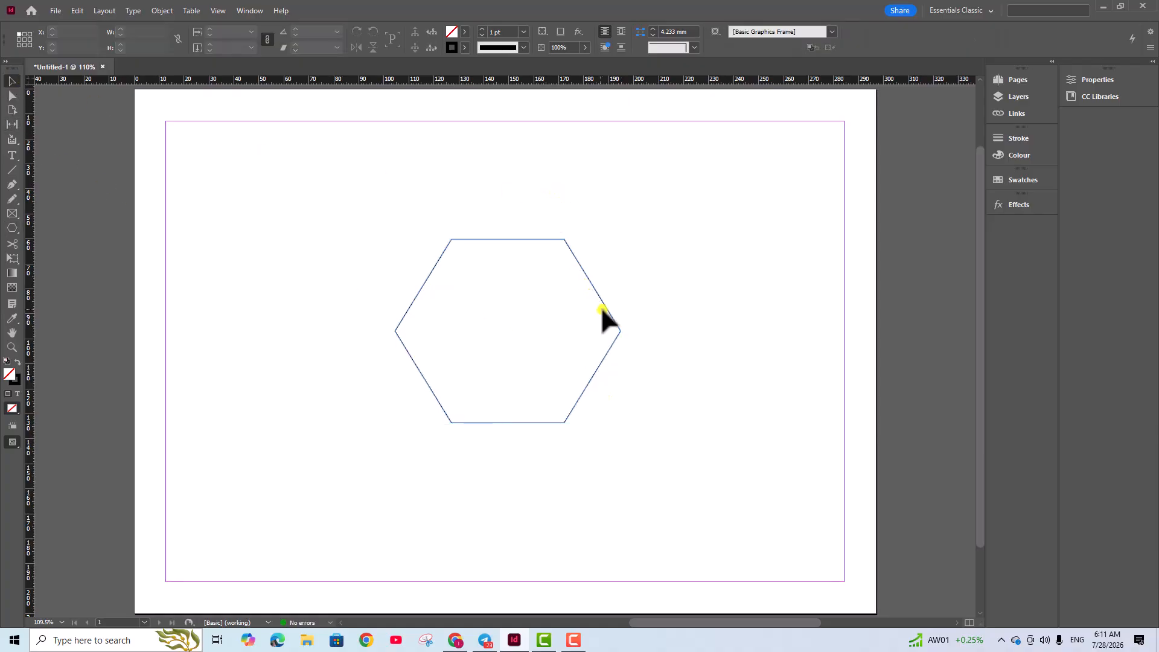
pyautogui.moveTo(605, 306); pyautogui.dragTo(468, 260)
pyautogui.click(619, 233)
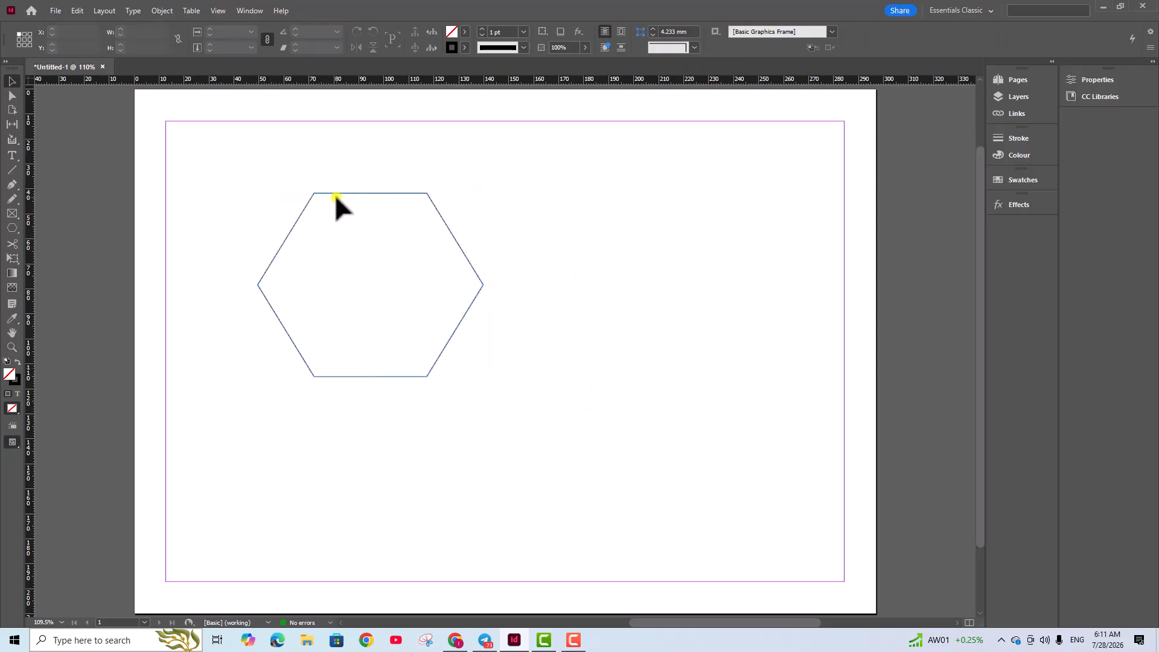
# - Fill the hexagon with the C=100 M=0 Y=0 K=0 swatch and set its stroke to None
pyautogui.click(338, 193)
pyautogui.click(465, 30)
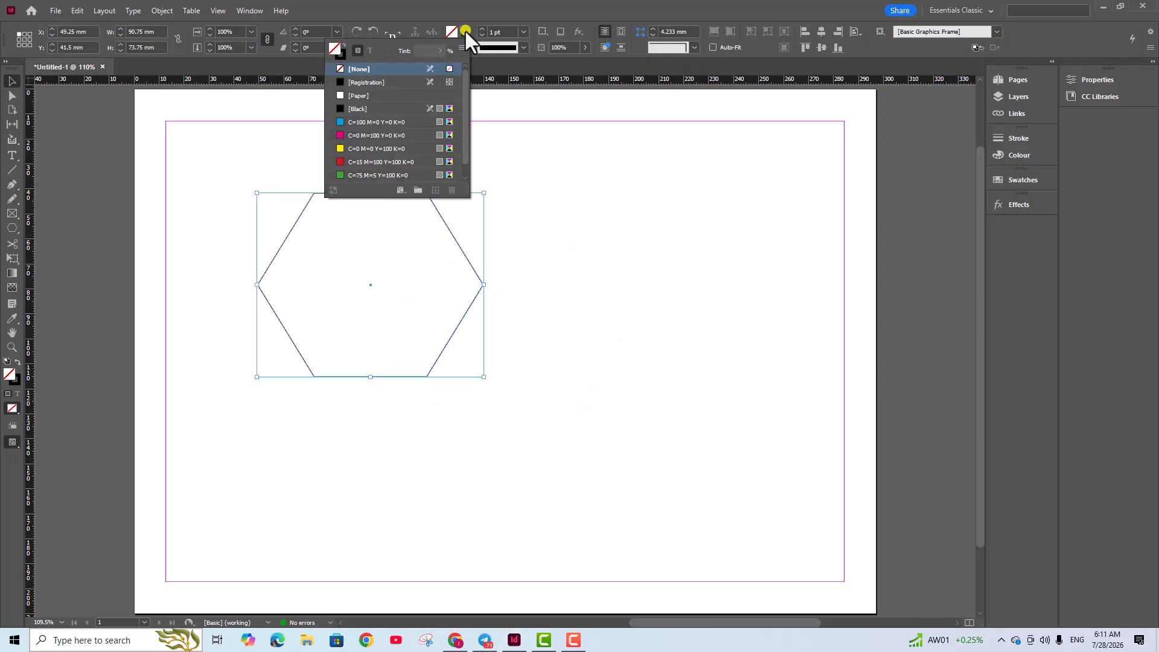
pyautogui.click(375, 122)
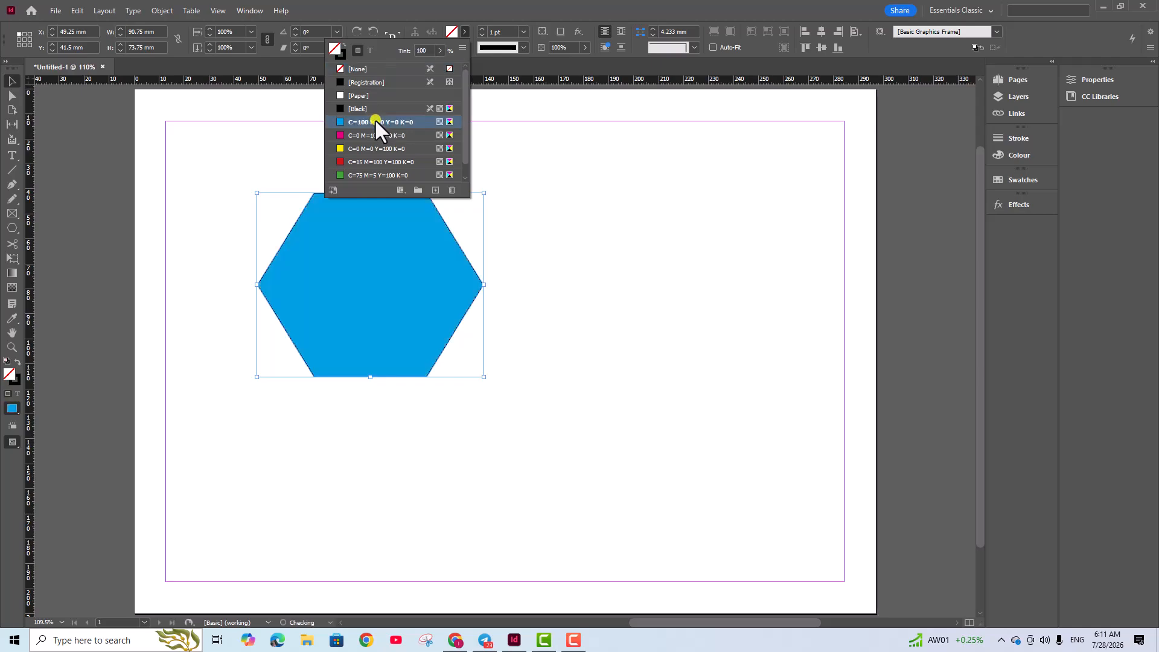
pyautogui.click(546, 186)
pyautogui.click(417, 264)
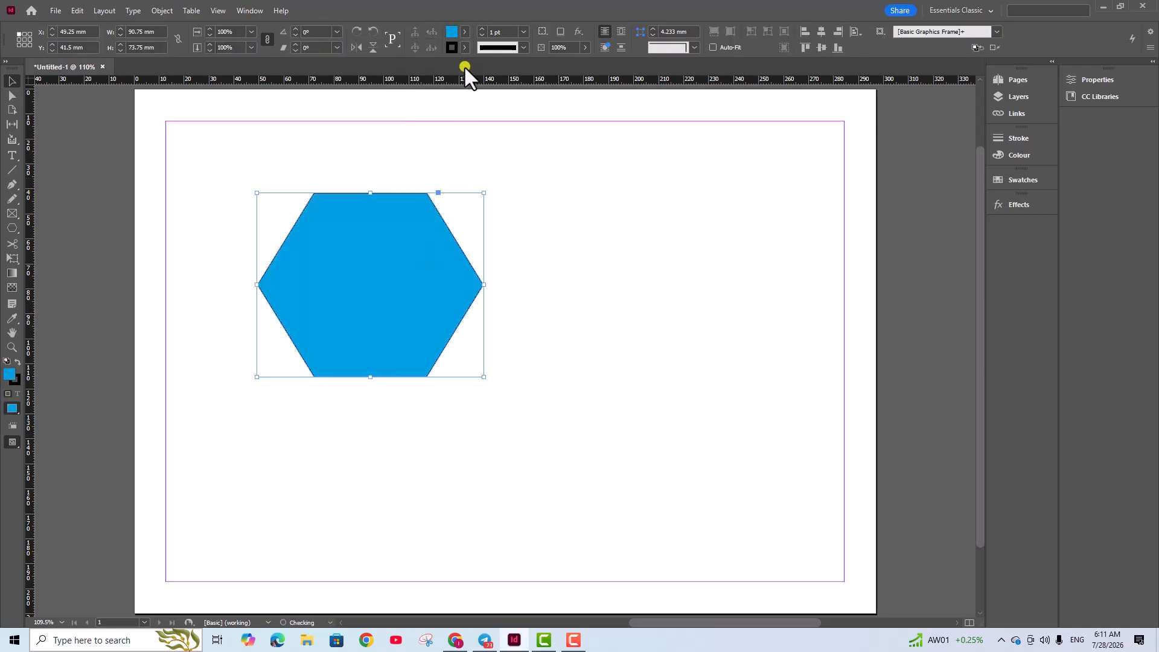
pyautogui.click(465, 47)
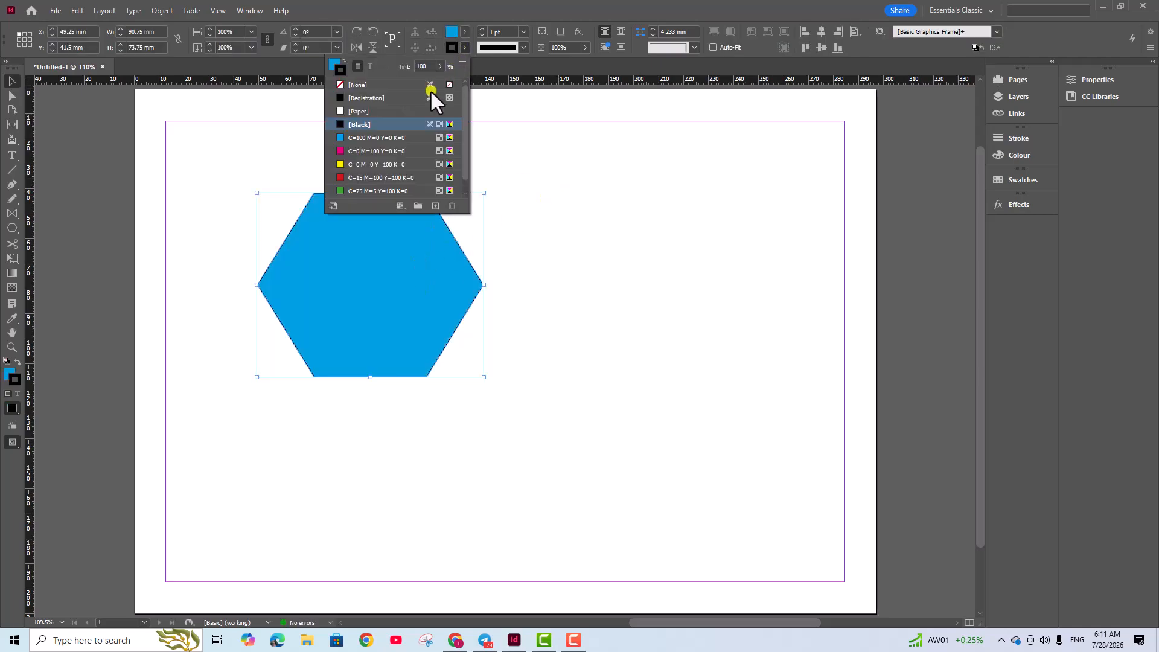
pyautogui.click(364, 80)
pyautogui.click(582, 179)
# - Scale the blue hexagon down to about 67 × 56 mm and position it in the upper-left part of the page
pyautogui.moveTo(322, 297); pyautogui.dragTo(446, 303)
pyautogui.moveTo(606, 198); pyautogui.dragTo(567, 243)
pyautogui.moveTo(501, 290); pyautogui.dragTo(421, 257)
pyautogui.moveTo(484, 279); pyautogui.dragTo(465, 280)
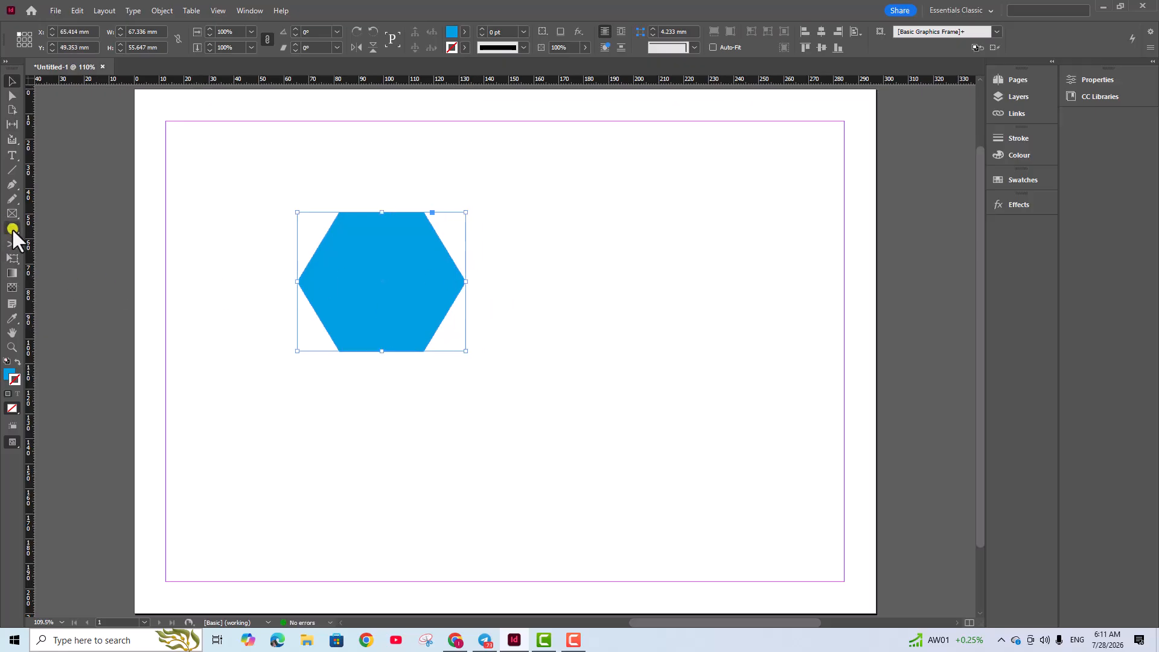
# - Draw a circle about 62 mm across to the right of the hexagon and fill it with C=15 M=100 Y=100
pyautogui.click(12, 228)
pyautogui.click(60, 255)
pyautogui.moveTo(647, 237); pyautogui.dragTo(800, 389)
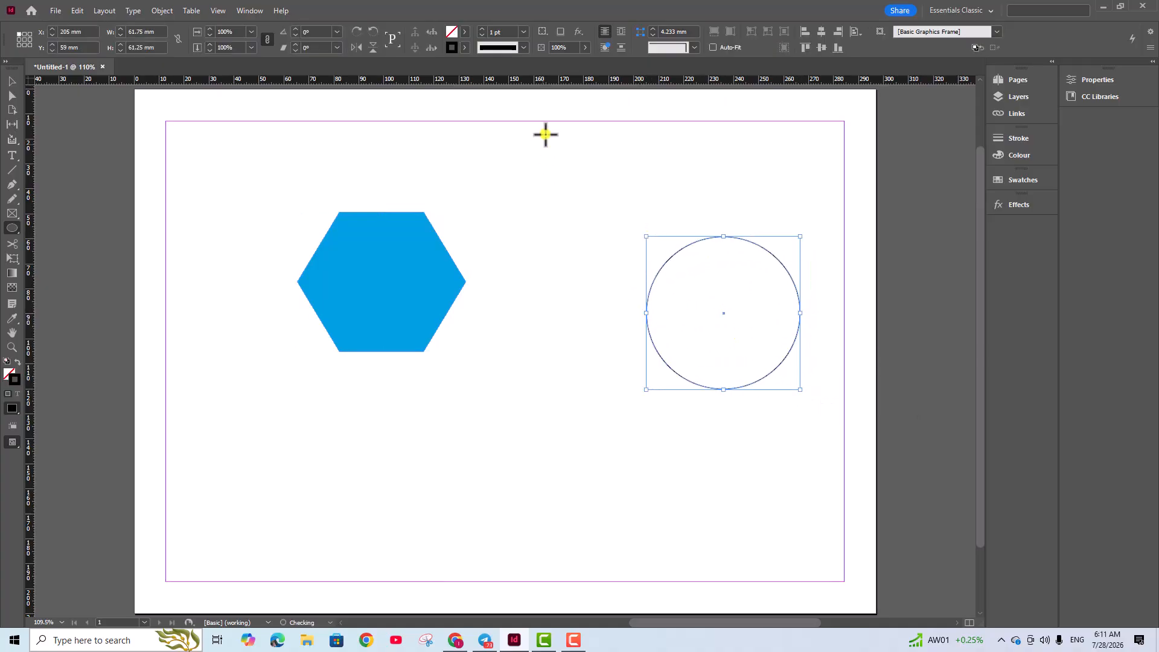
pyautogui.click(462, 34)
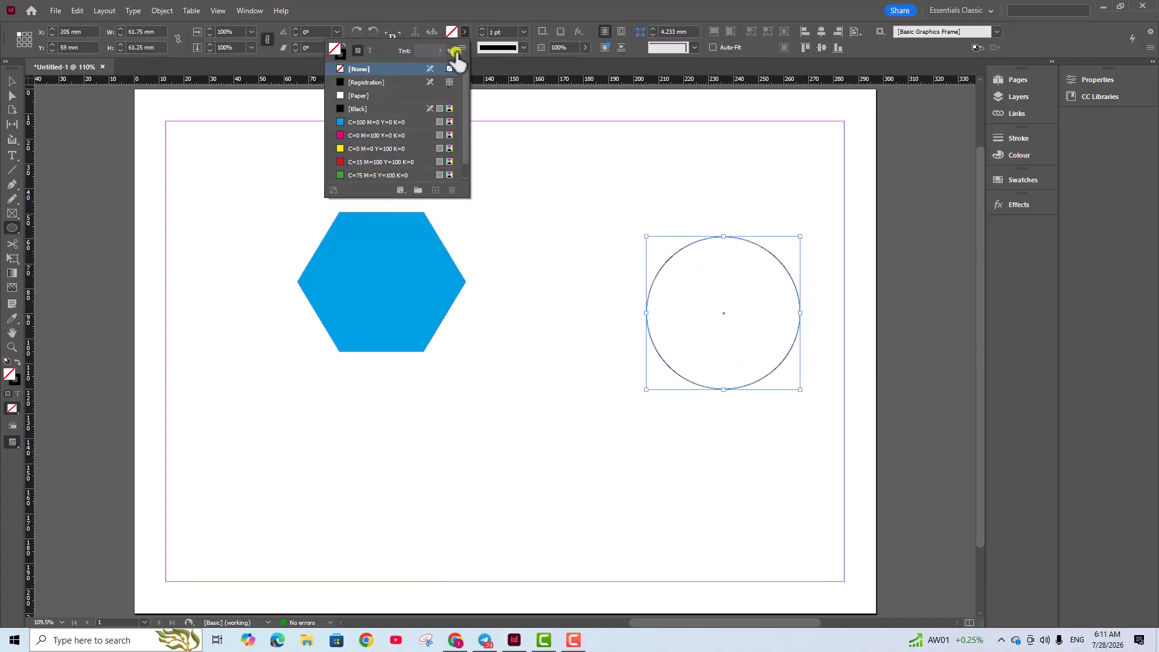
pyautogui.click(364, 161)
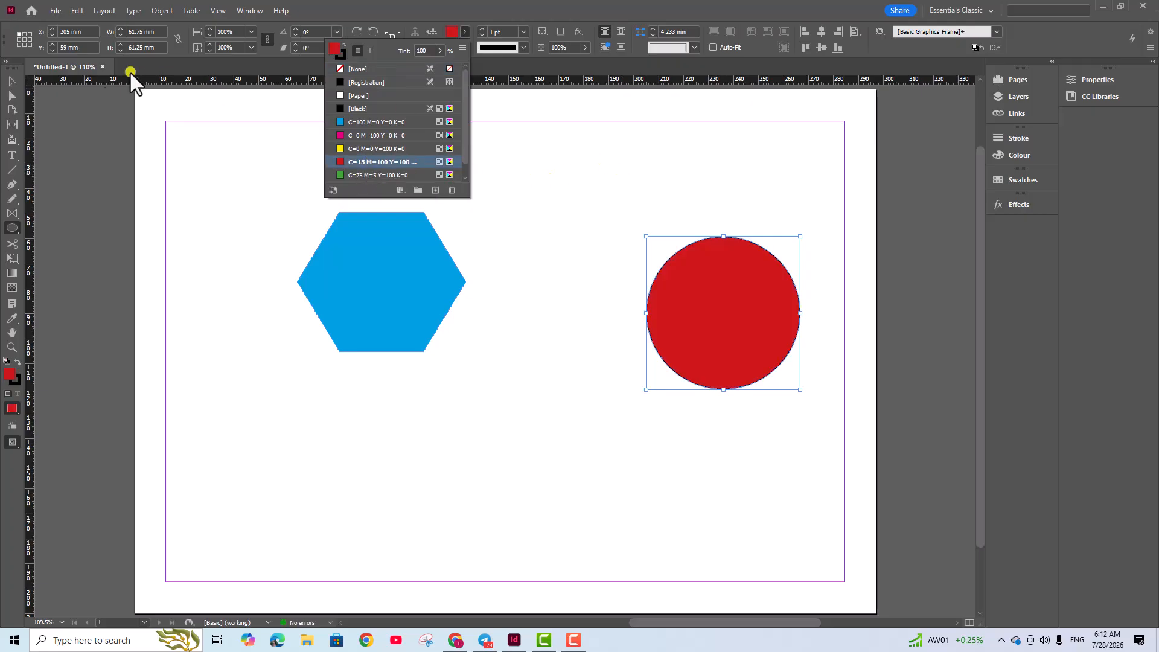
# - Move the red circle up and slightly left so its centre lines up with the blue hexagon's centre
pyautogui.click(12, 81)
pyautogui.click(492, 172)
pyautogui.moveTo(718, 288); pyautogui.dragTo(703, 257)
pyautogui.click(587, 233)
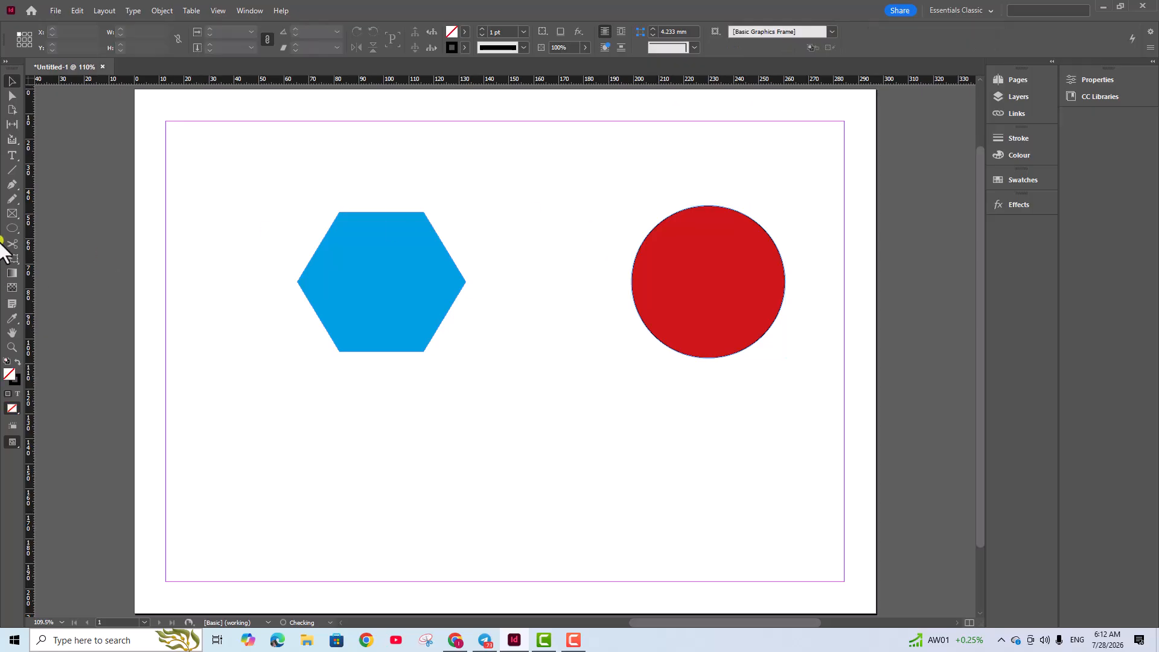
# - Create a text frame below and between the two shapes containing the word Glow at 36 pt
pyautogui.click(12, 152)
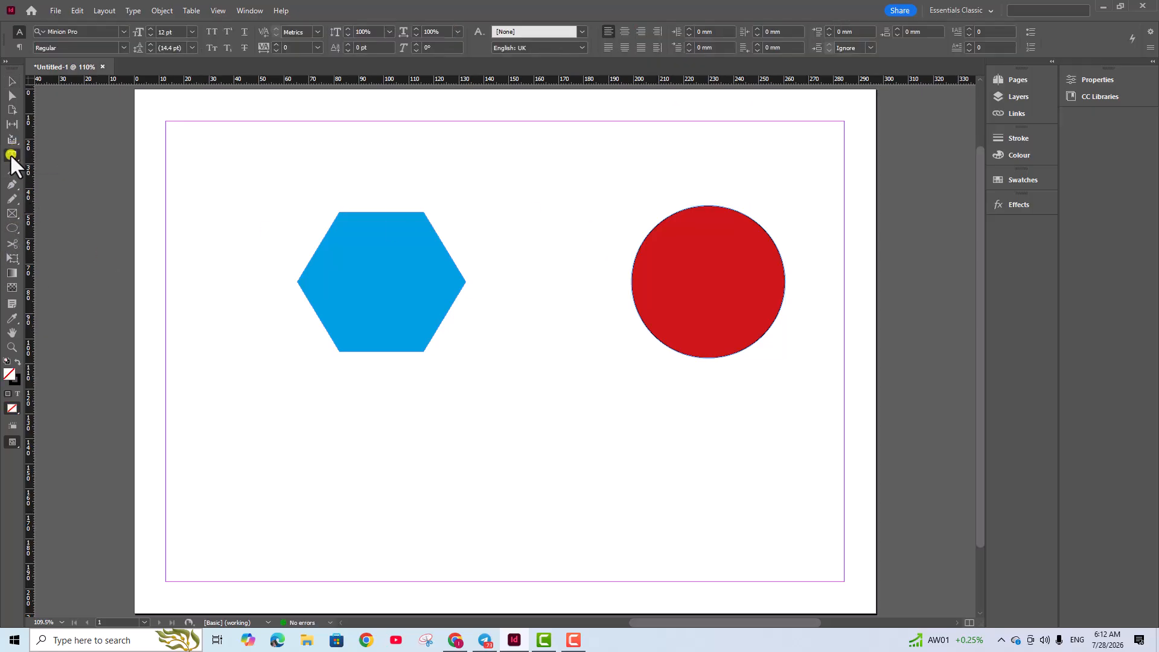
pyautogui.click(51, 172)
pyautogui.moveTo(410, 413); pyautogui.dragTo(634, 450)
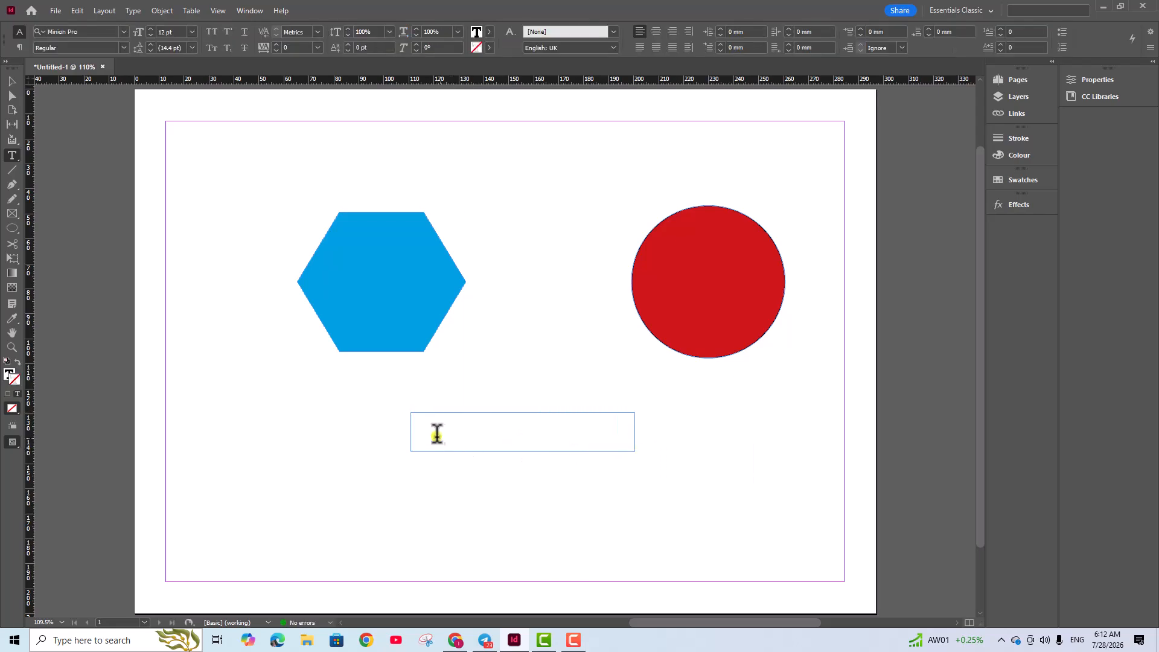
pyautogui.click(191, 30)
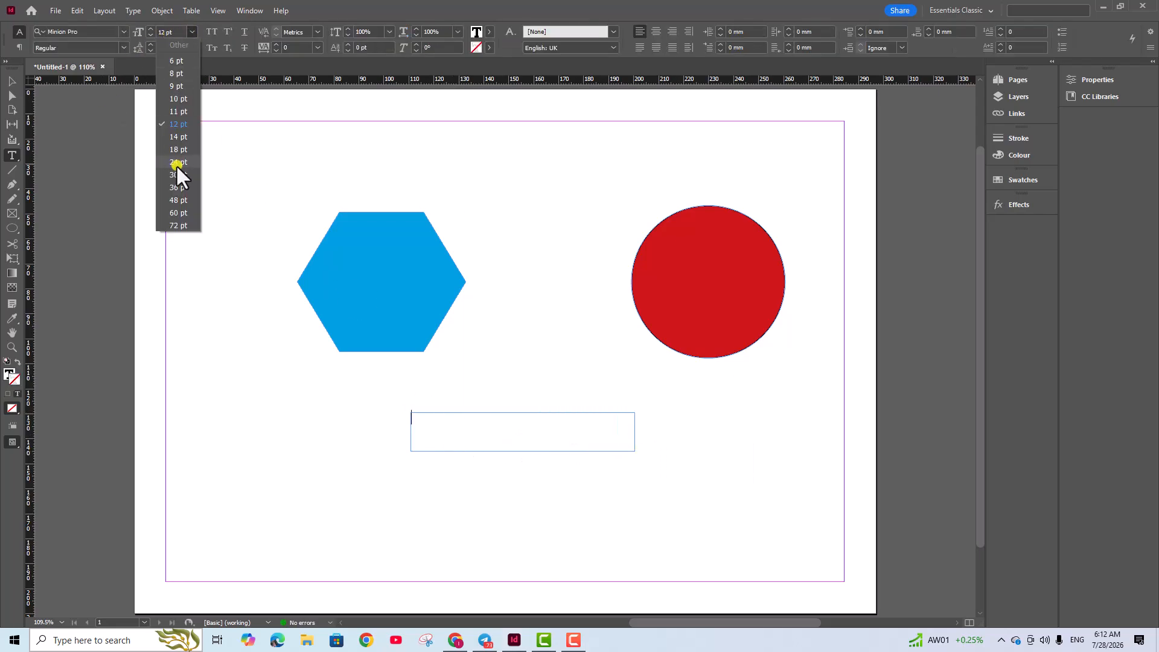
pyautogui.click(180, 184)
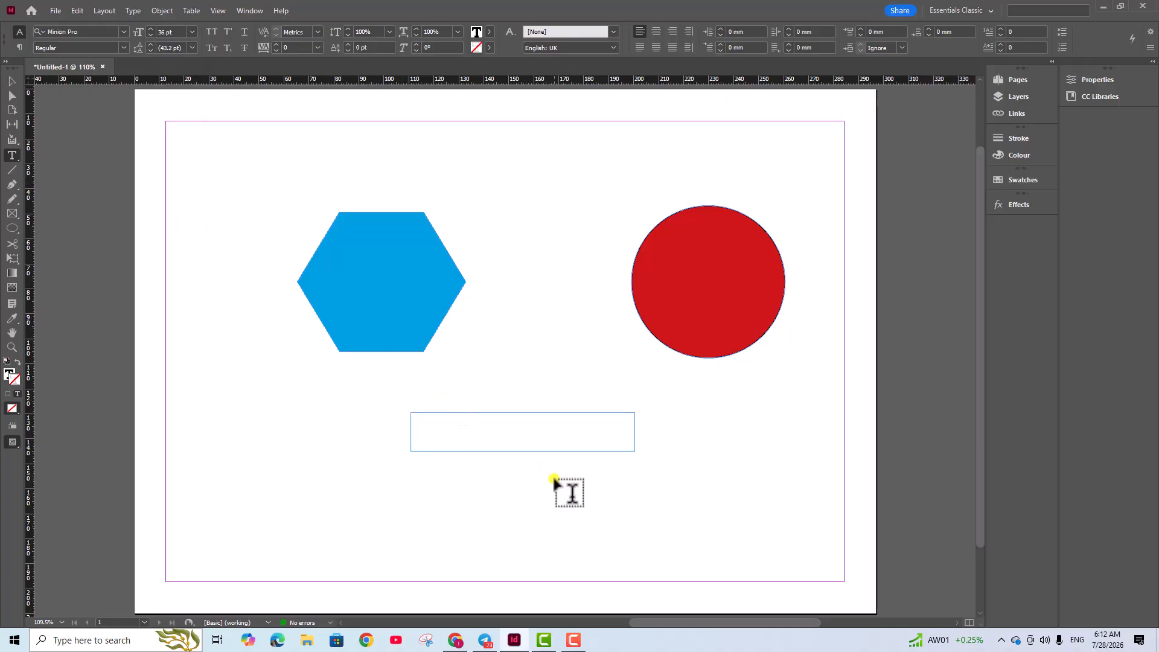
pyautogui.write('Glow')
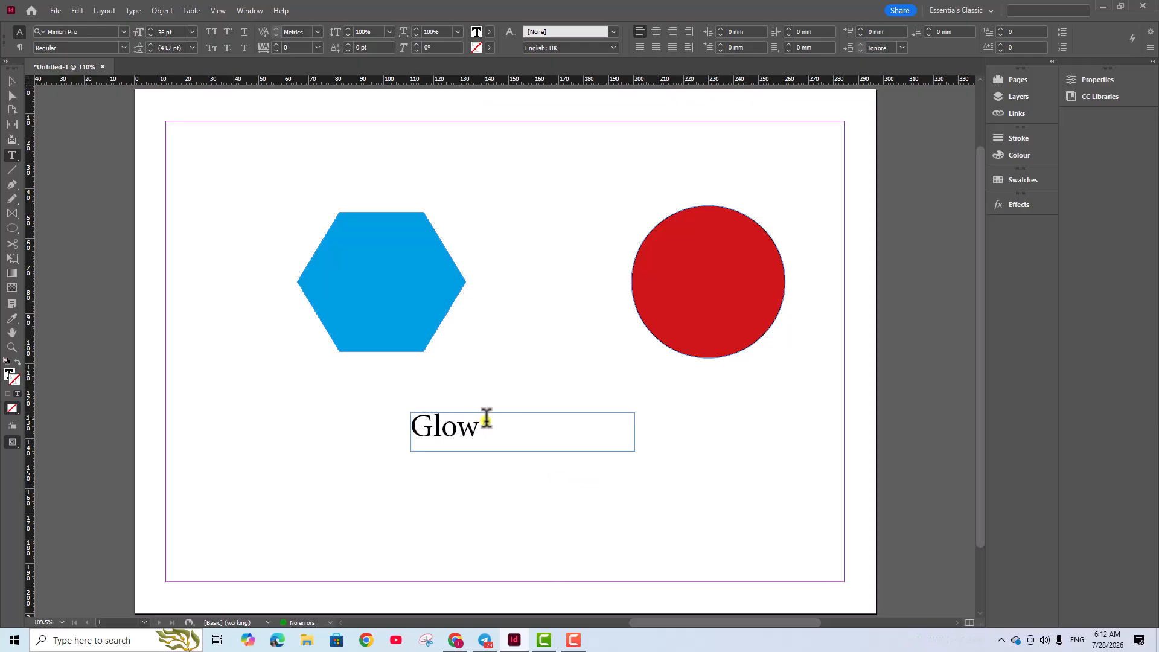
# - Set the font size of the word Glow to 60 pt
pyautogui.moveTo(483, 422); pyautogui.dragTo(361, 418)
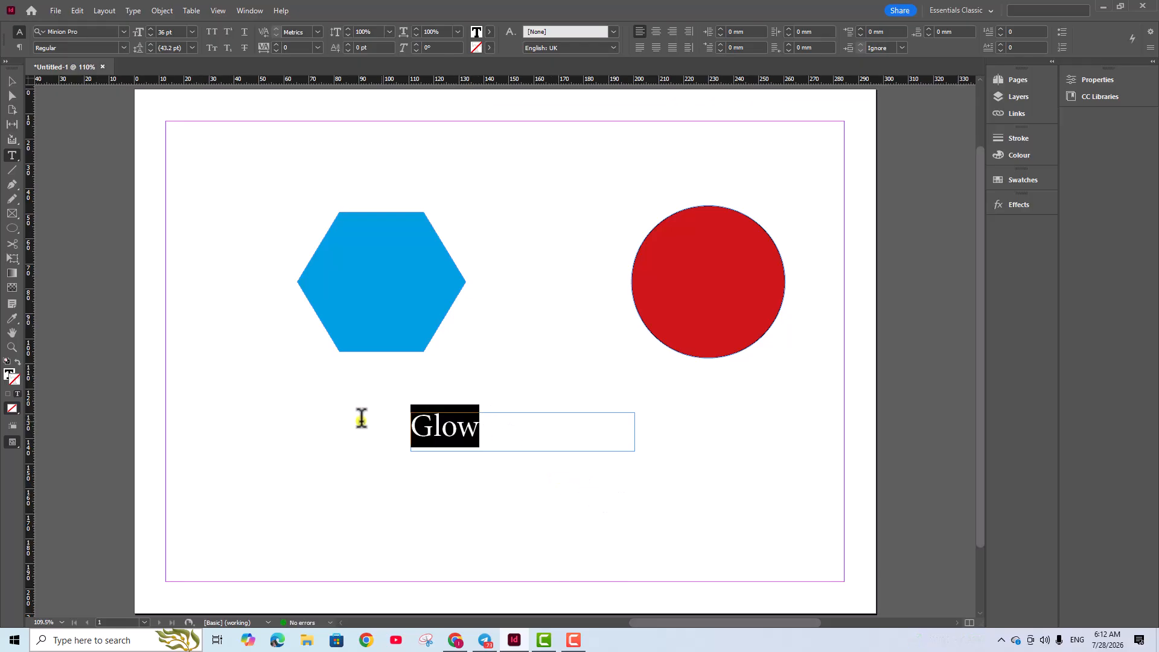
pyautogui.click(191, 31)
pyautogui.click(181, 211)
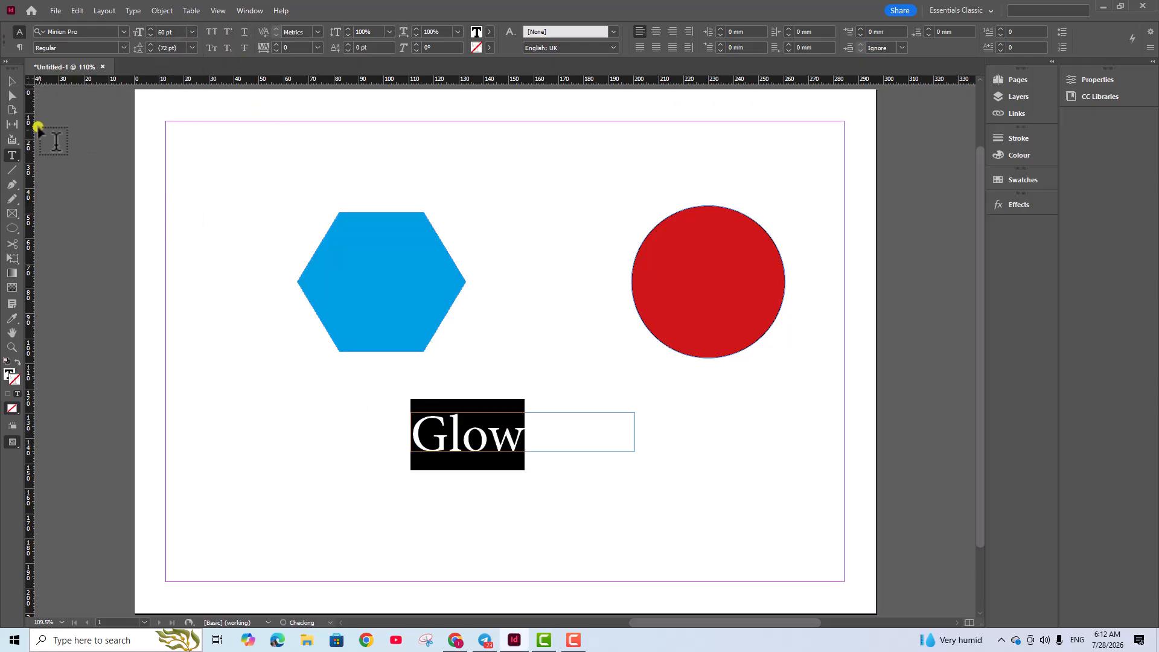
# - Narrow the Glow text frame to about 48 mm and move it between the hexagon and the circle
pyautogui.click(13, 81)
pyautogui.click(415, 348)
pyautogui.click(494, 431)
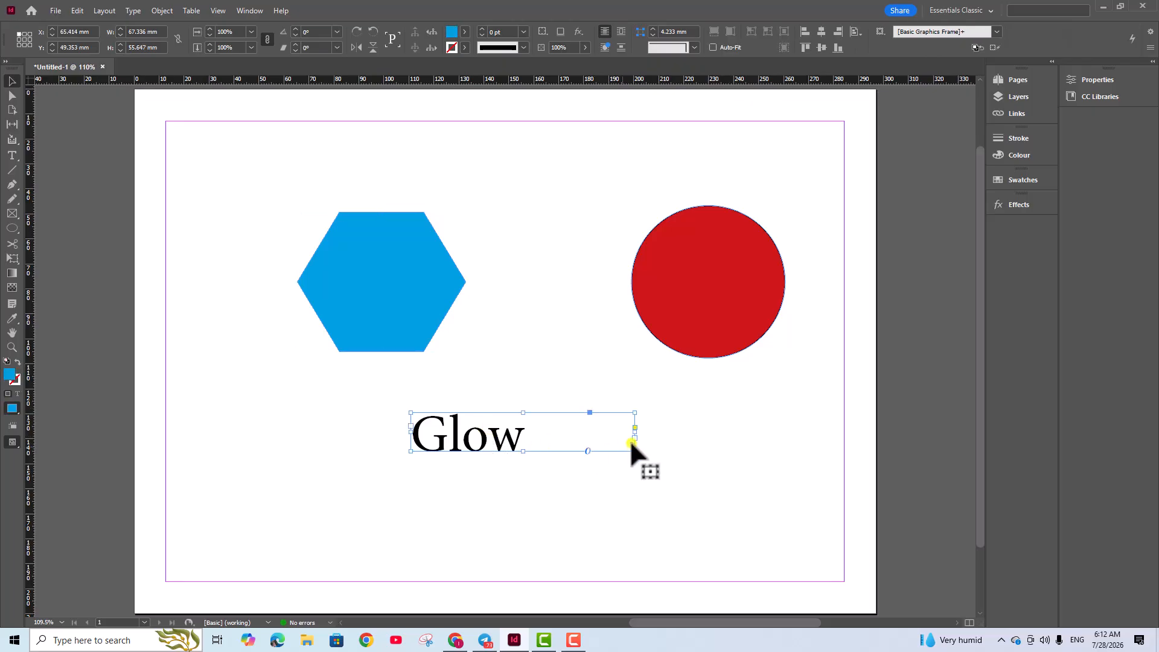
pyautogui.moveTo(634, 432); pyautogui.dragTo(535, 244)
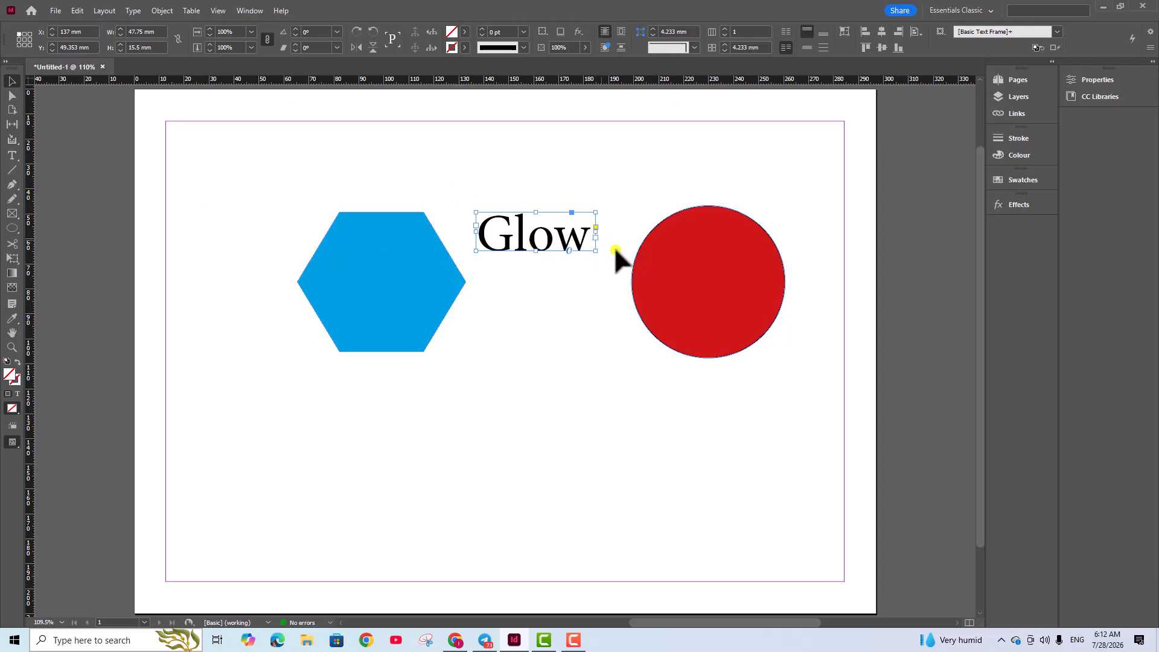
# - Change the font of the word Glow to Bernard MT Condensed
pyautogui.tripleClick(541, 239)
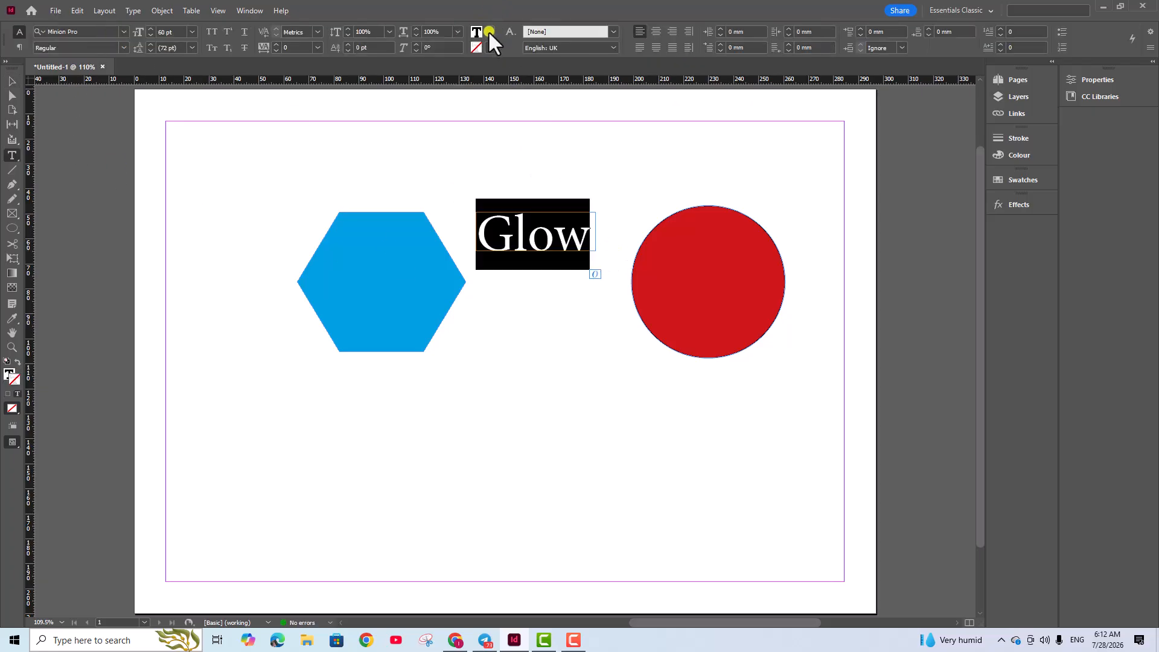
pyautogui.click(122, 31)
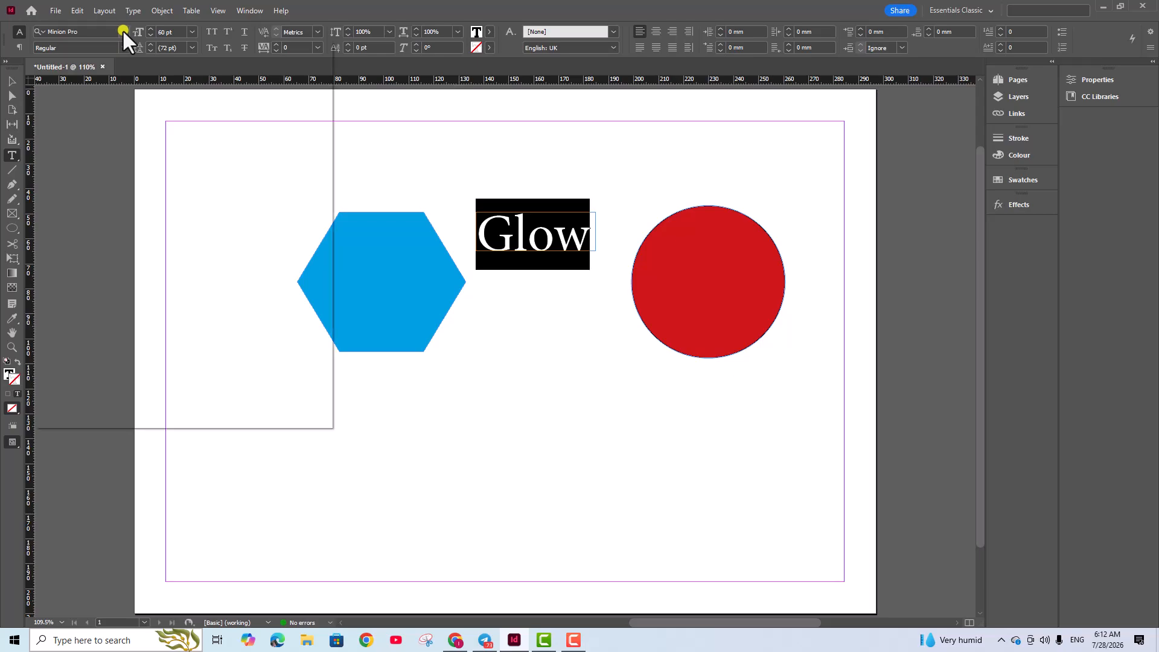
pyautogui.scroll(-8, 183, 254)
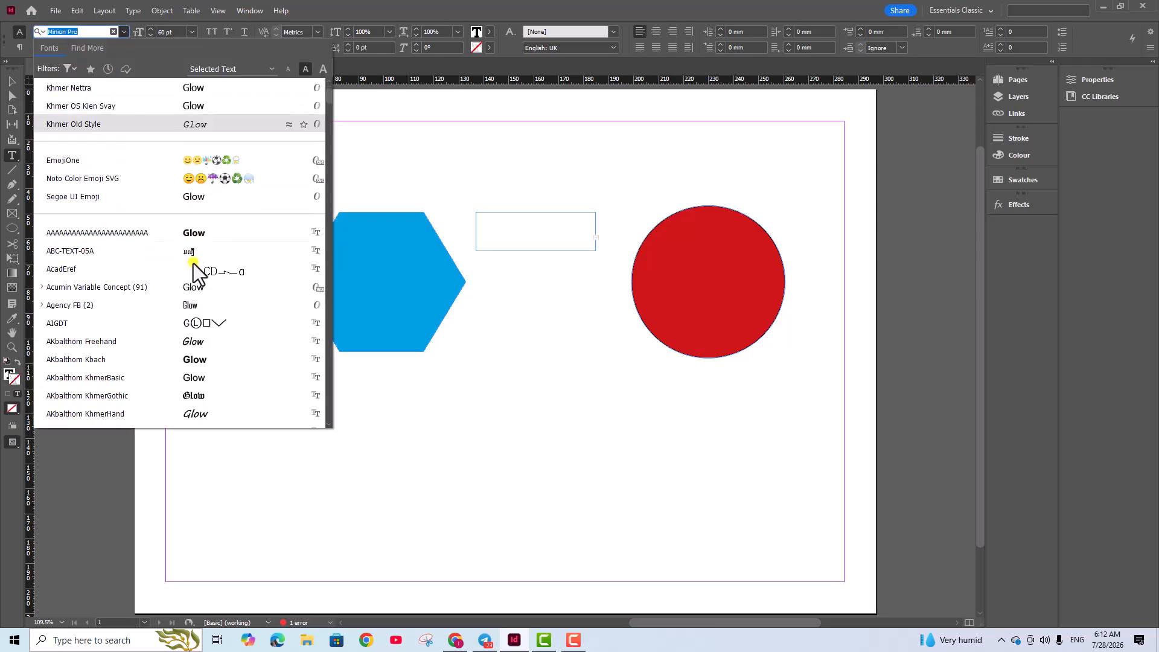
pyautogui.scroll(-10, 244, 374)
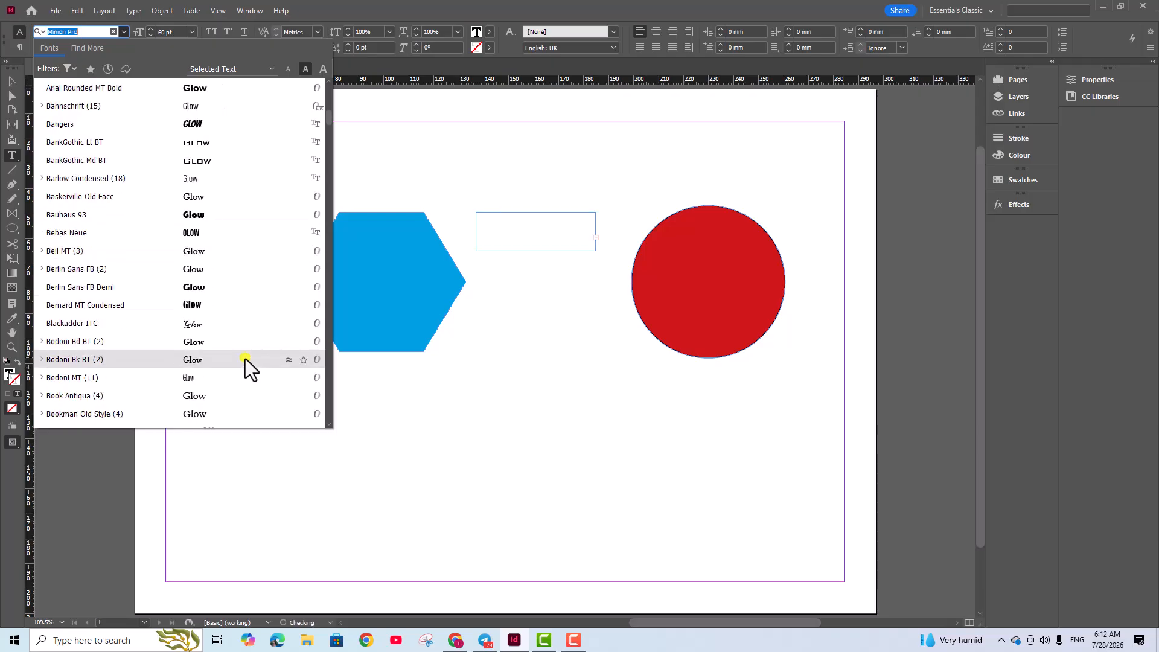
pyautogui.click(205, 305)
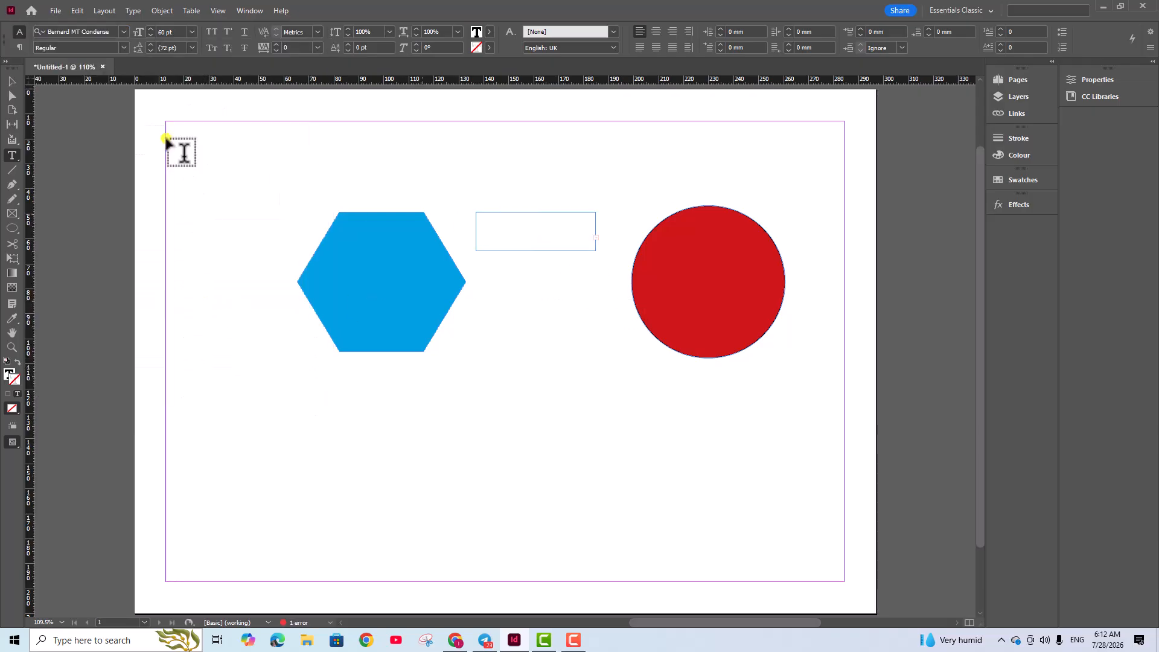
pyautogui.click(12, 81)
pyautogui.click(561, 256)
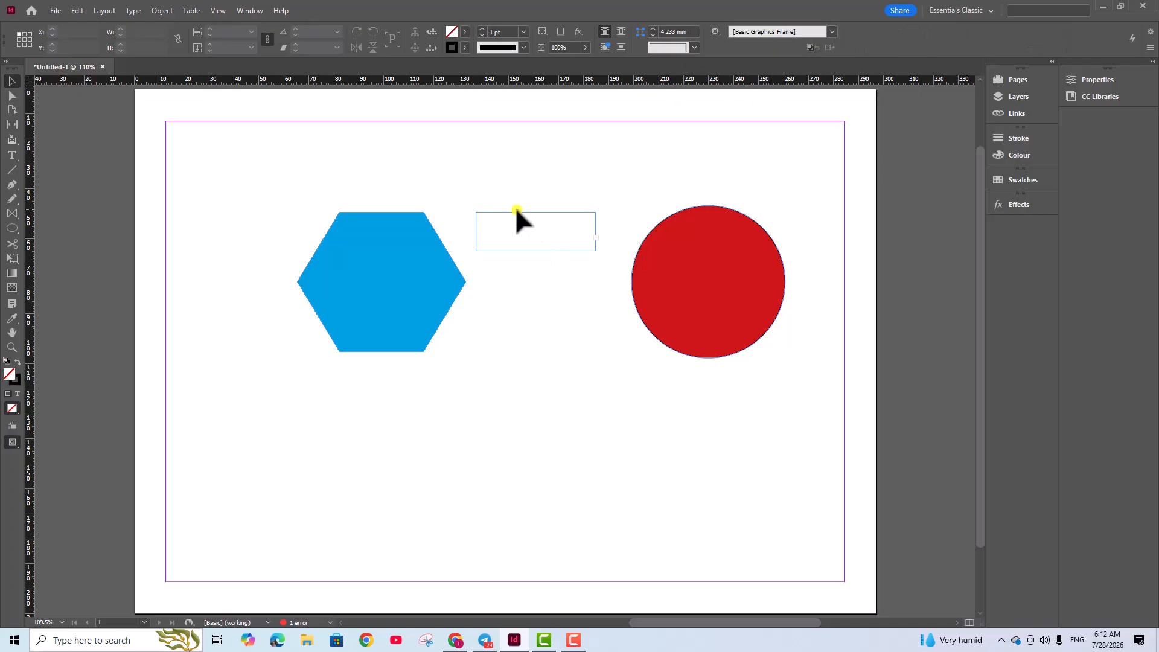
# - Resize the overset text frame to about 47 × 21 mm to fit Glow and move it lower between the shapes
pyautogui.click(596, 236)
pyautogui.moveTo(596, 233); pyautogui.dragTo(642, 234)
pyautogui.moveTo(477, 233); pyautogui.dragTo(456, 233)
pyautogui.moveTo(552, 250)
pyautogui.mouseDown()
pyautogui.moveTo(546, 304)
pyautogui.moveTo(543, 265)
pyautogui.mouseUp()
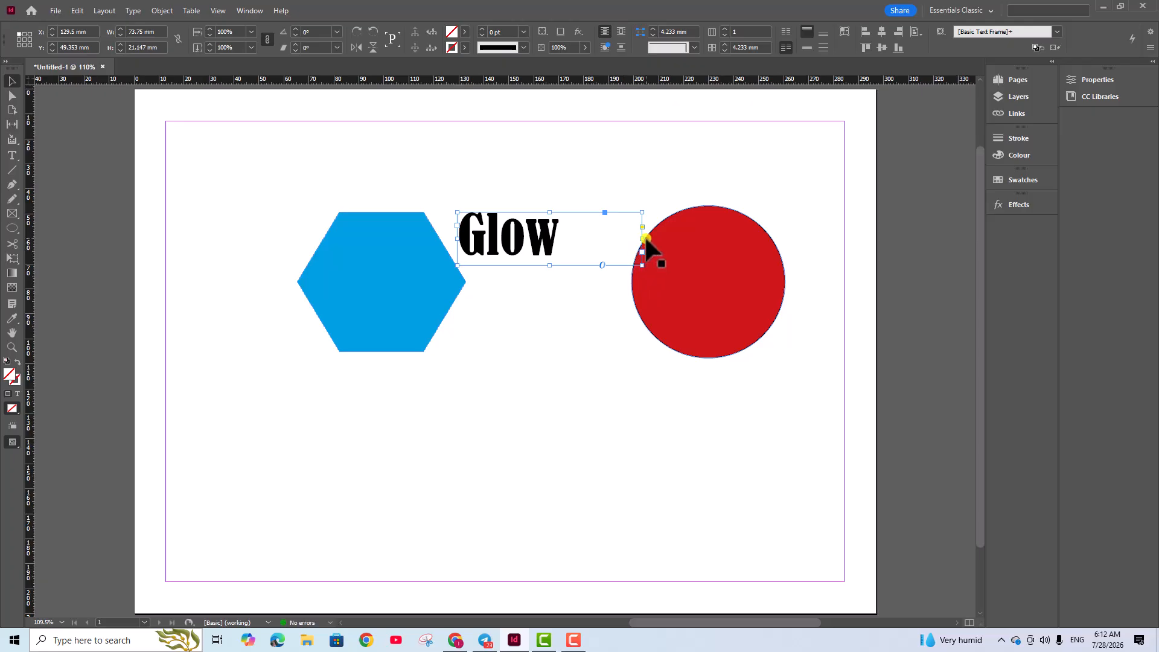
pyautogui.moveTo(640, 239); pyautogui.dragTo(575, 365)
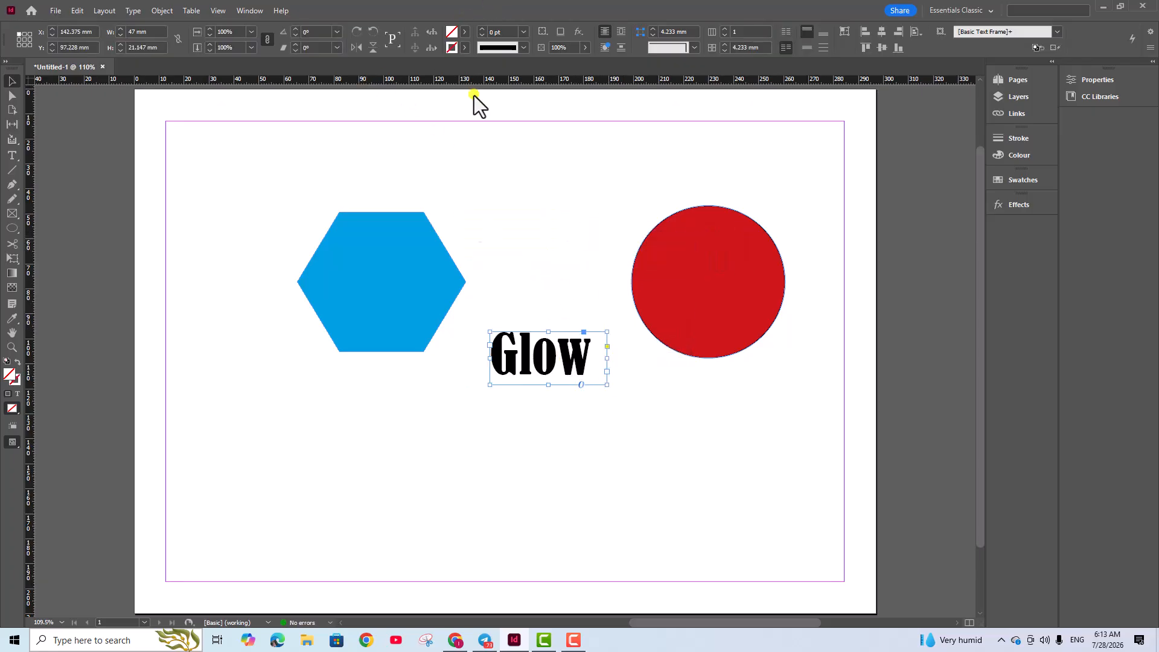
# - Colour the word Glow with the green C=75 M=5 Y=100 K=0 swatch
pyautogui.doubleClick(530, 362)
pyautogui.hotkey('ctrl', 'a')
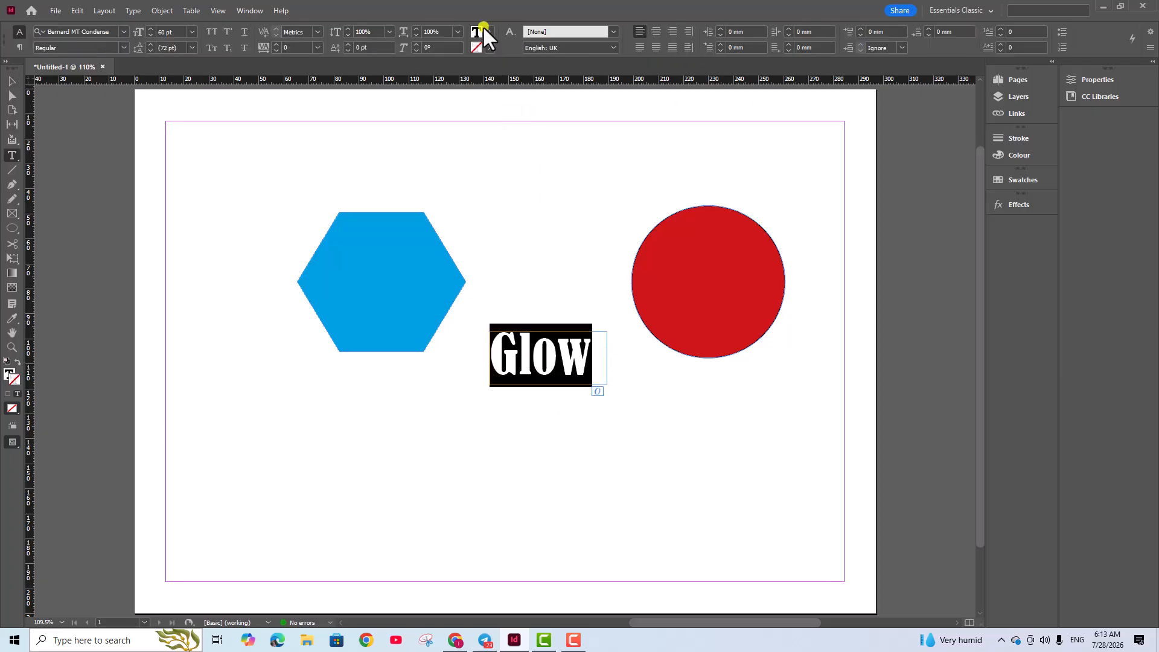
pyautogui.click(488, 31)
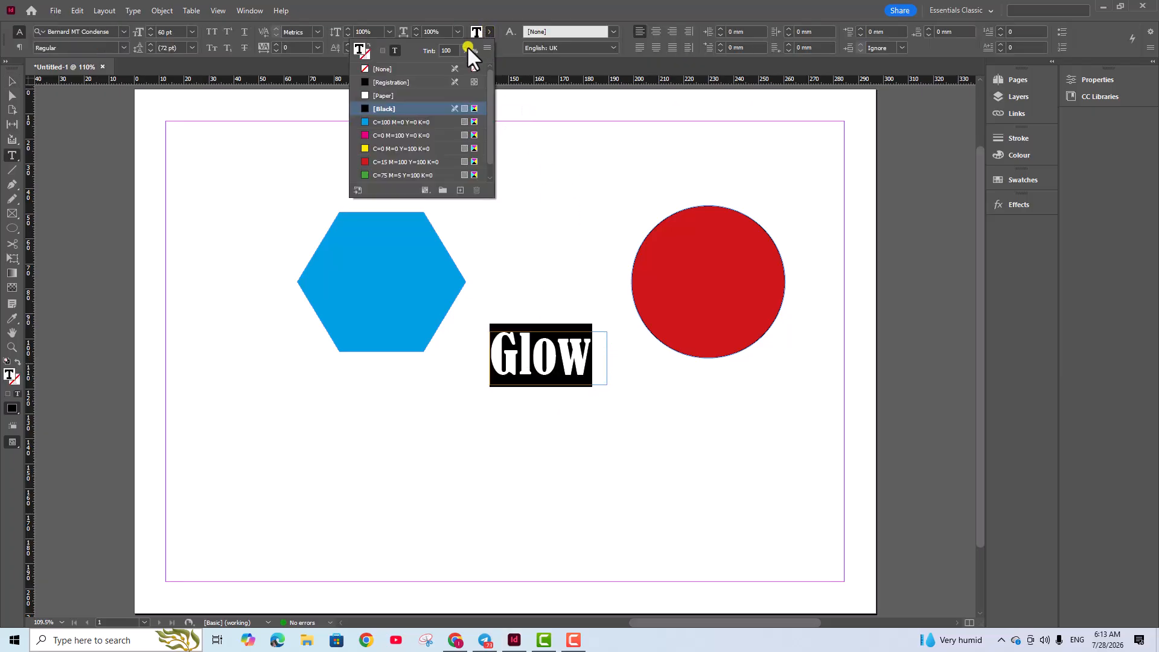
pyautogui.click(389, 176)
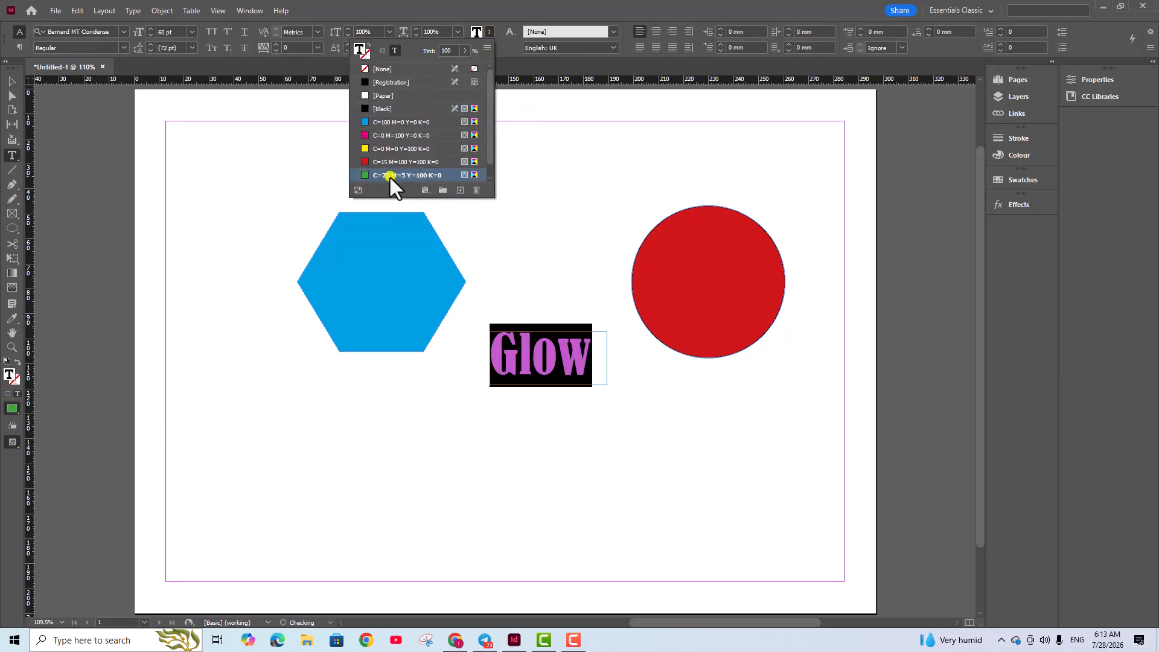
pyautogui.click(9, 82)
pyautogui.click(501, 229)
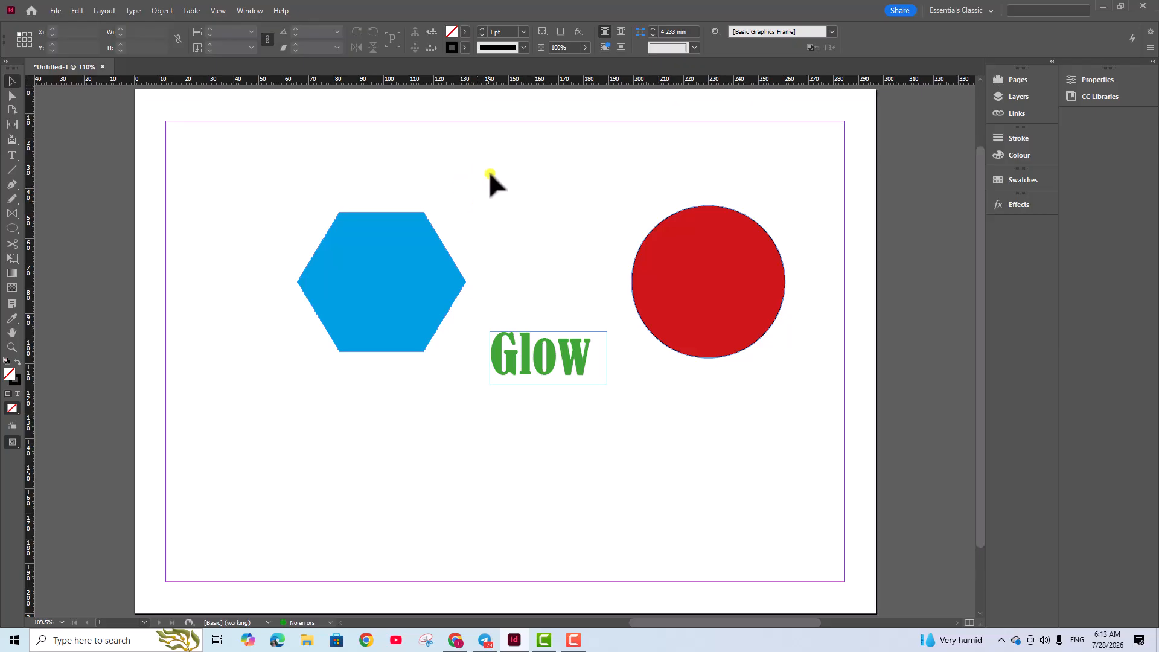
# - Add an Outer Glow effect to the blue hexagon, coloured with the magenta C=0 M=100 Y=0 K=0 swatch
pyautogui.click(397, 262)
pyautogui.rightClick(396, 253)
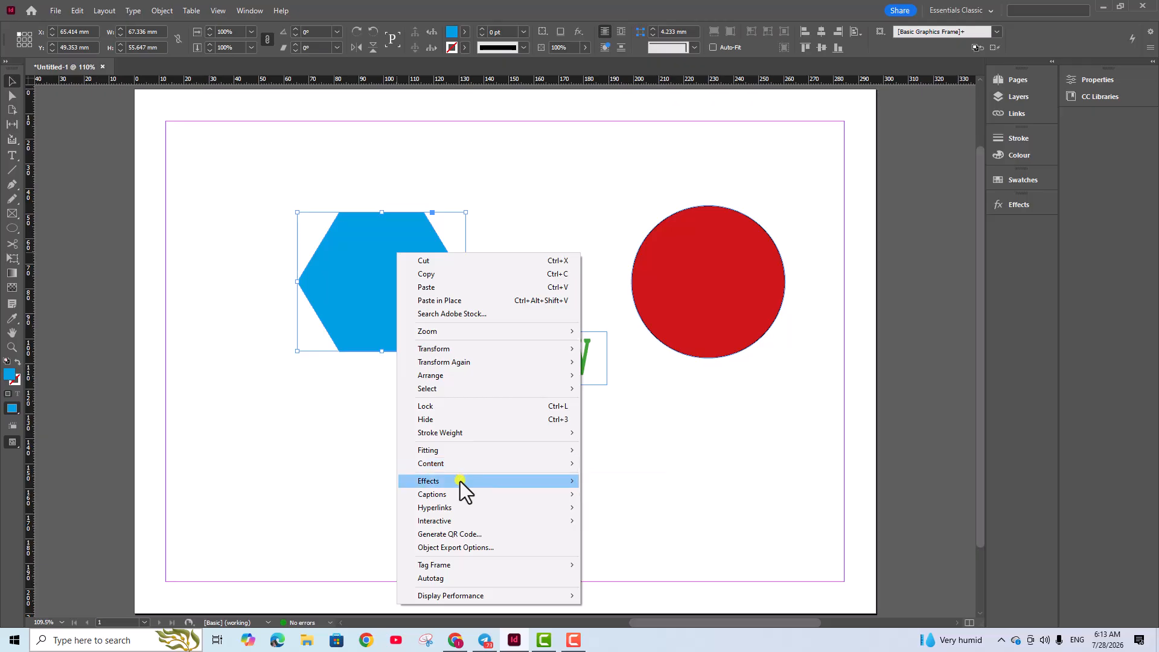
pyautogui.moveTo(460, 481)
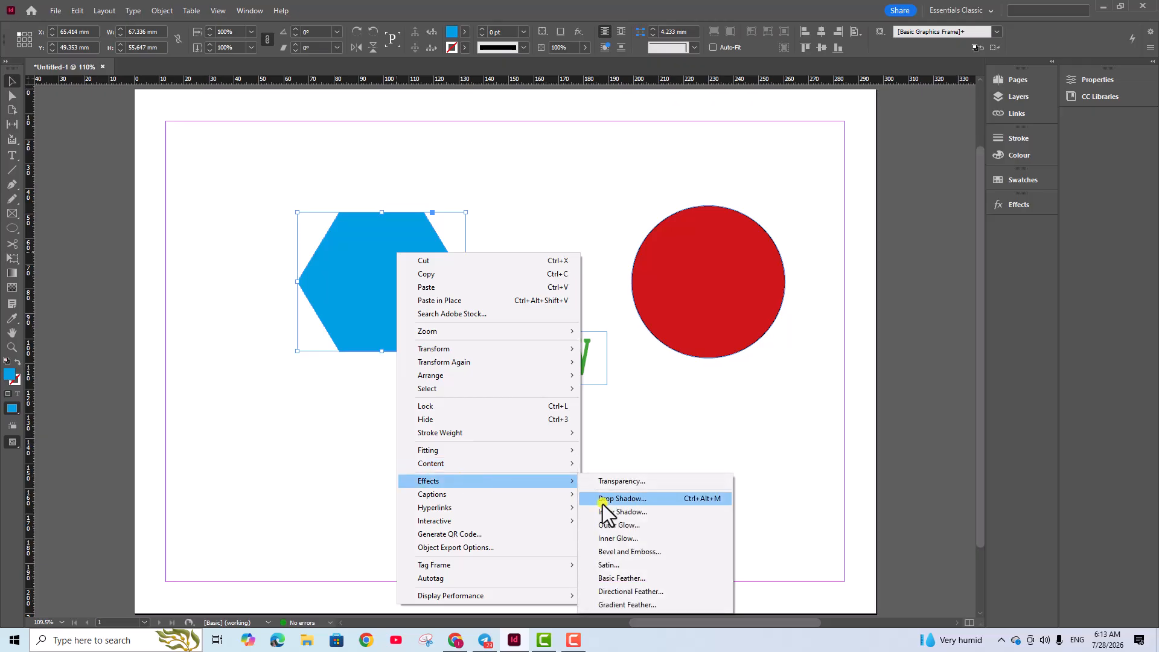
pyautogui.click(626, 528)
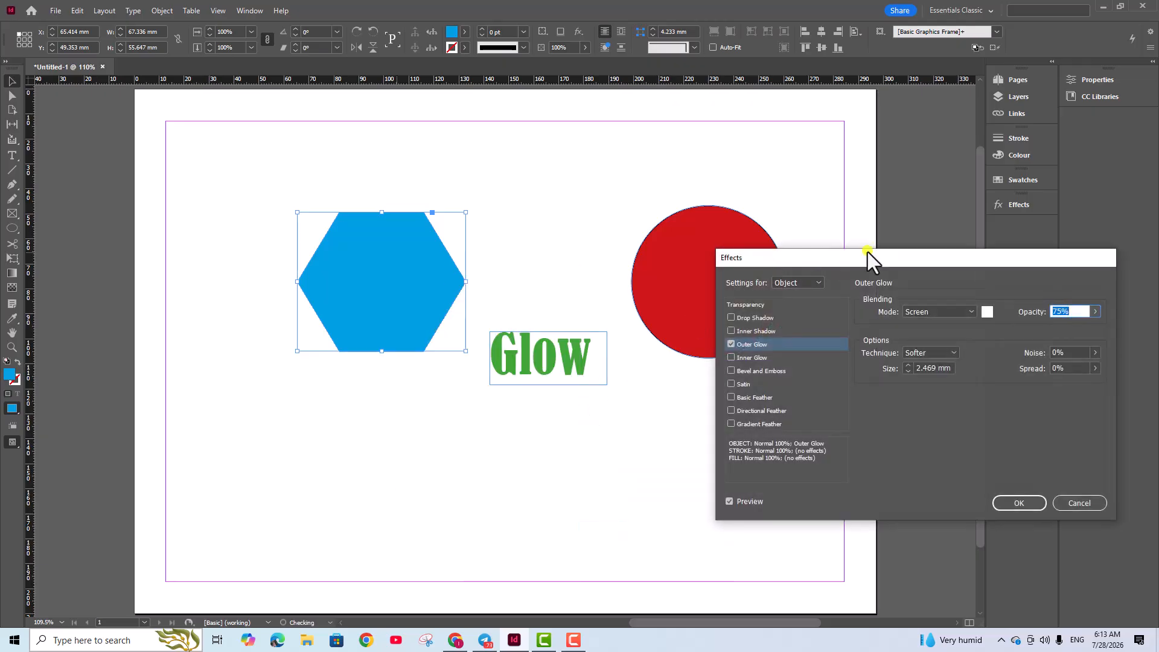
pyautogui.moveTo(890, 256); pyautogui.dragTo(696, 216)
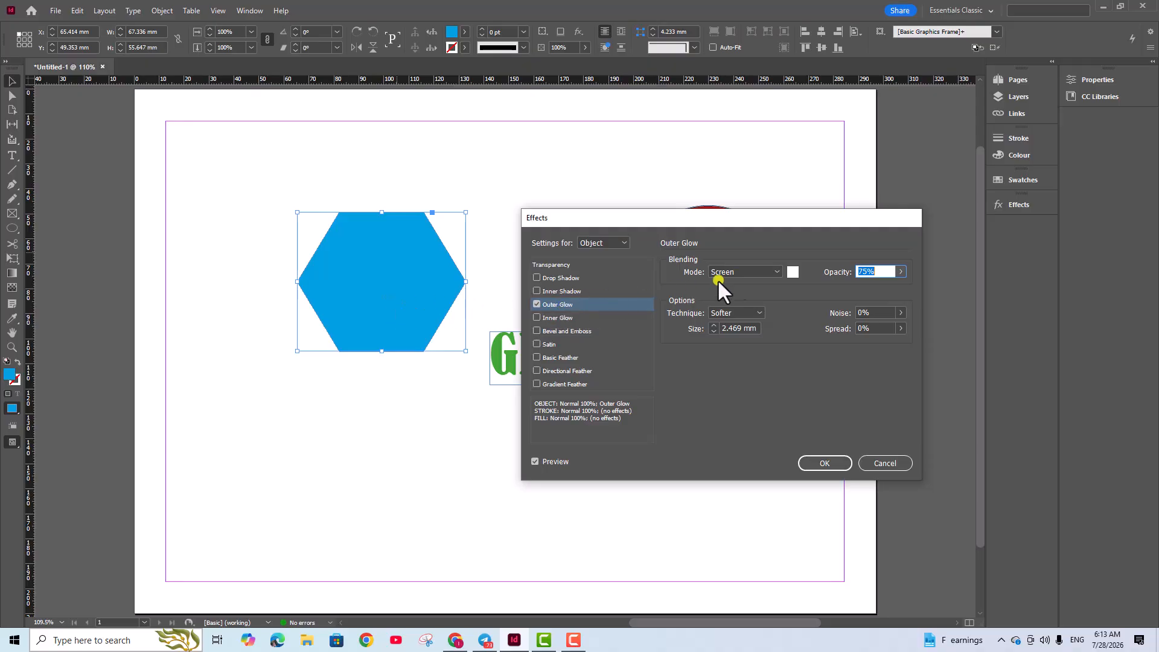
pyautogui.moveTo(766, 216); pyautogui.dragTo(761, 213)
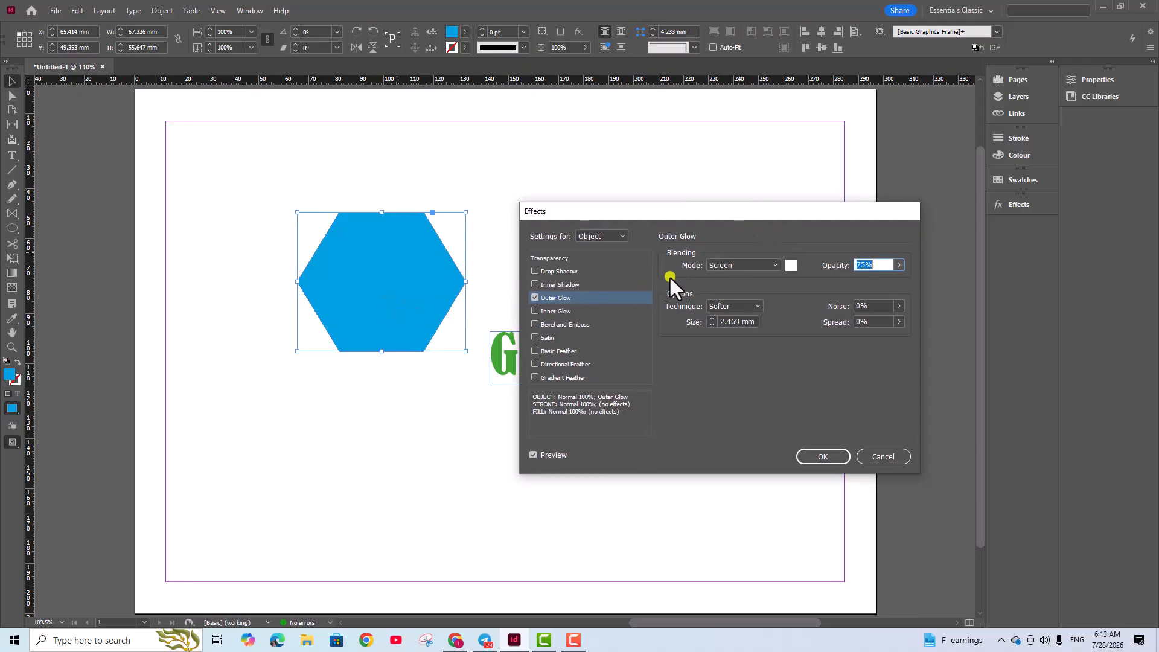
pyautogui.click(792, 265)
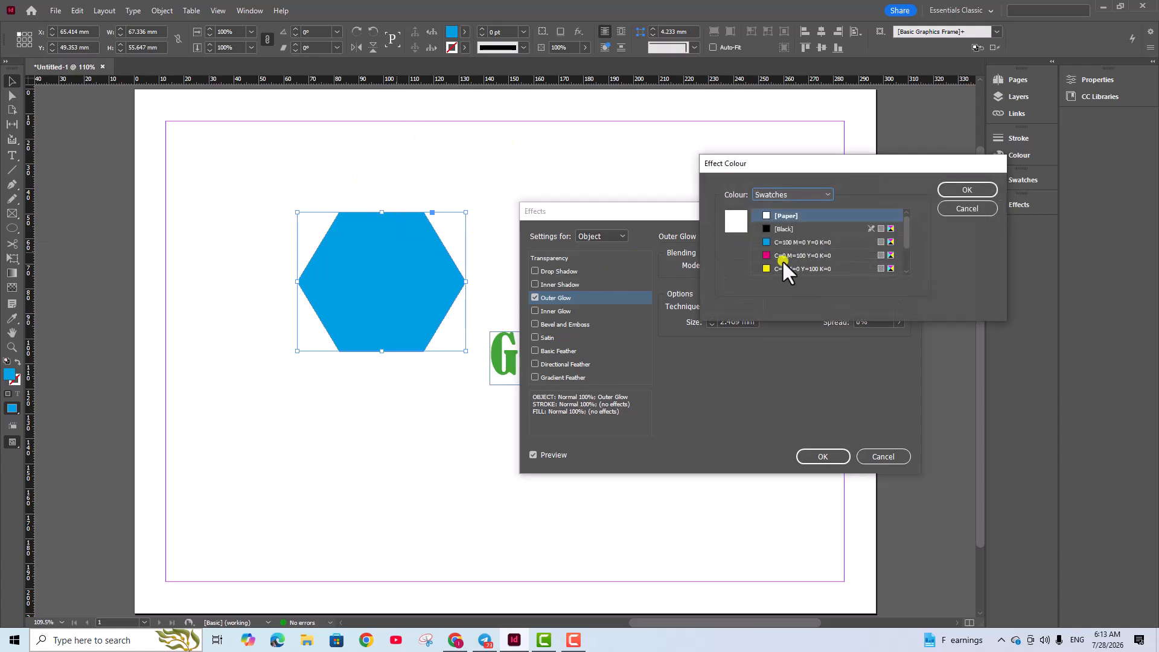
pyautogui.click(763, 255)
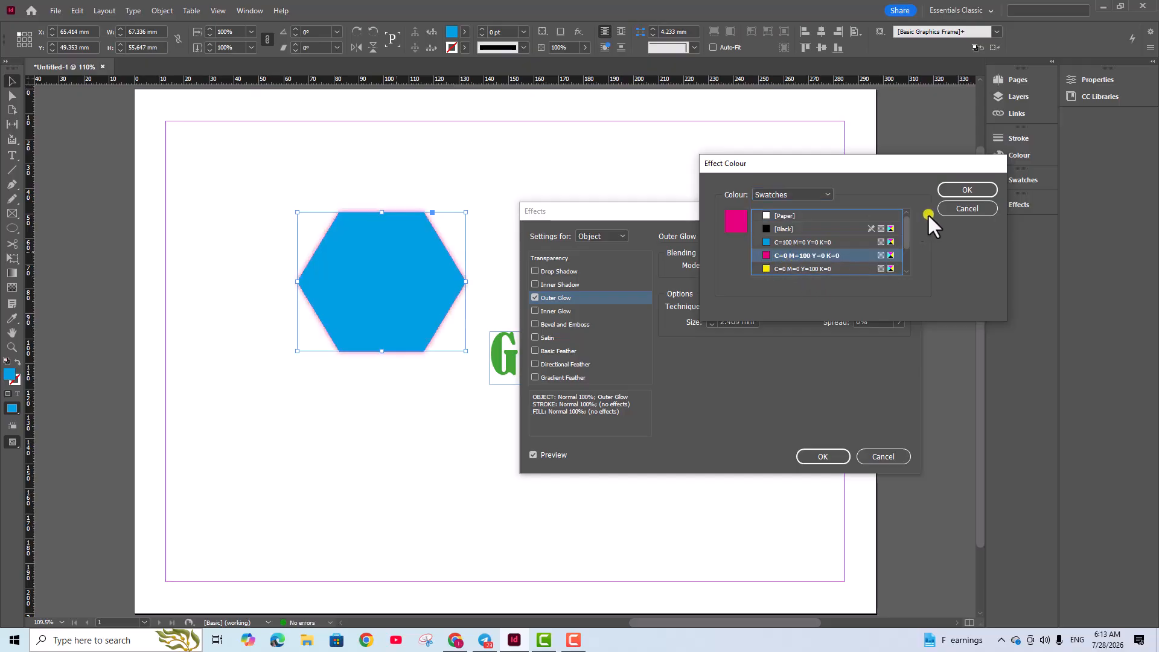
pyautogui.click(951, 188)
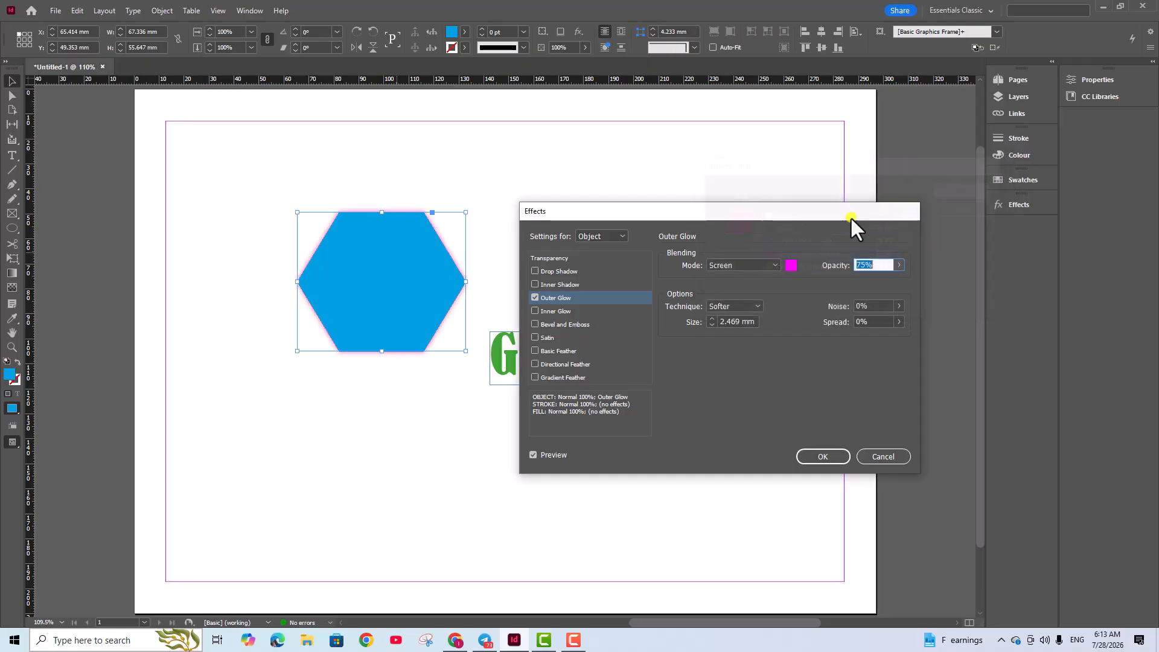
# - Set the hexagon's outer glow to Normal blending mode with a size of 14 mm
pyautogui.click(774, 265)
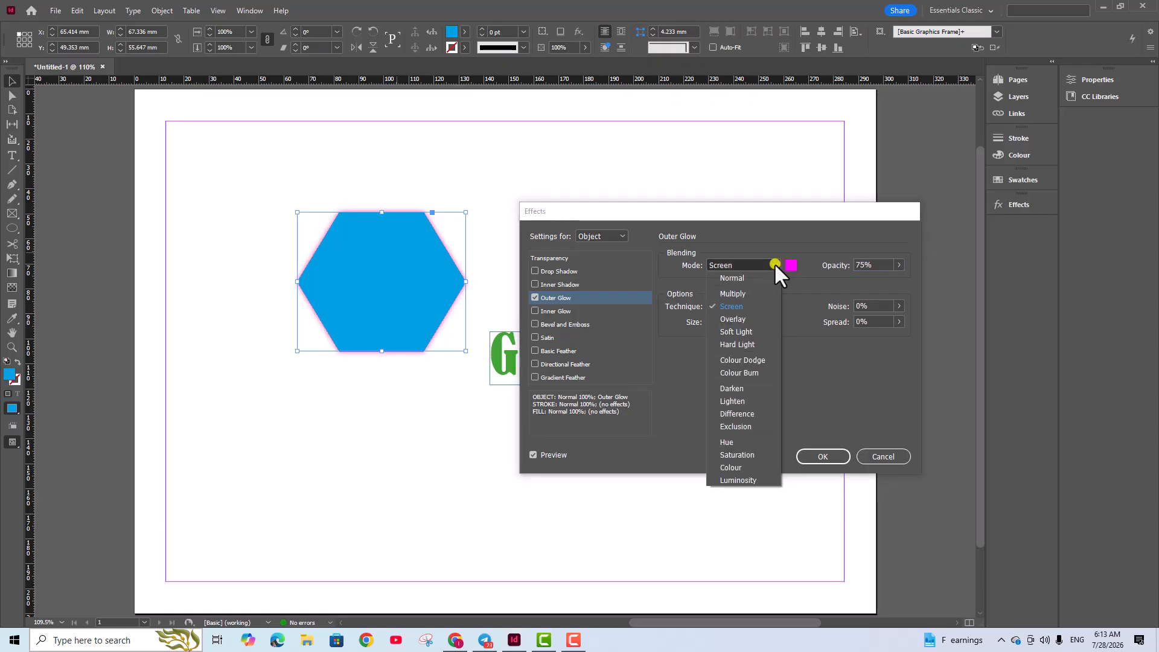
pyautogui.click(735, 276)
pyautogui.moveTo(752, 212); pyautogui.dragTo(751, 221)
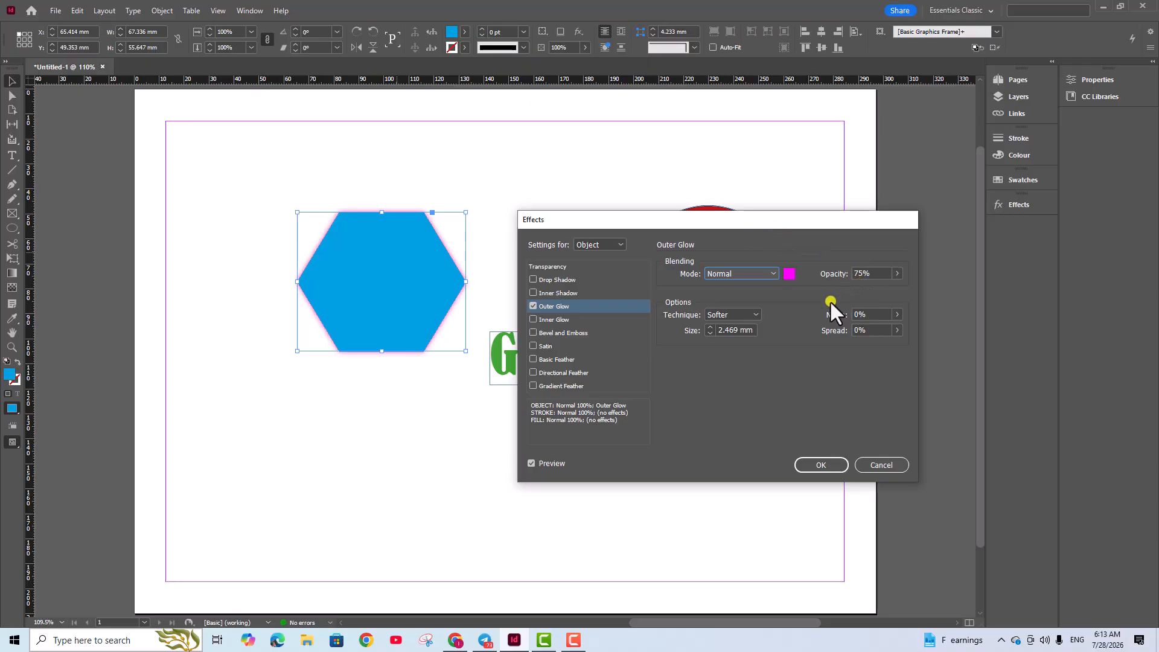
pyautogui.tripleClick(708, 329)
pyautogui.write('9')
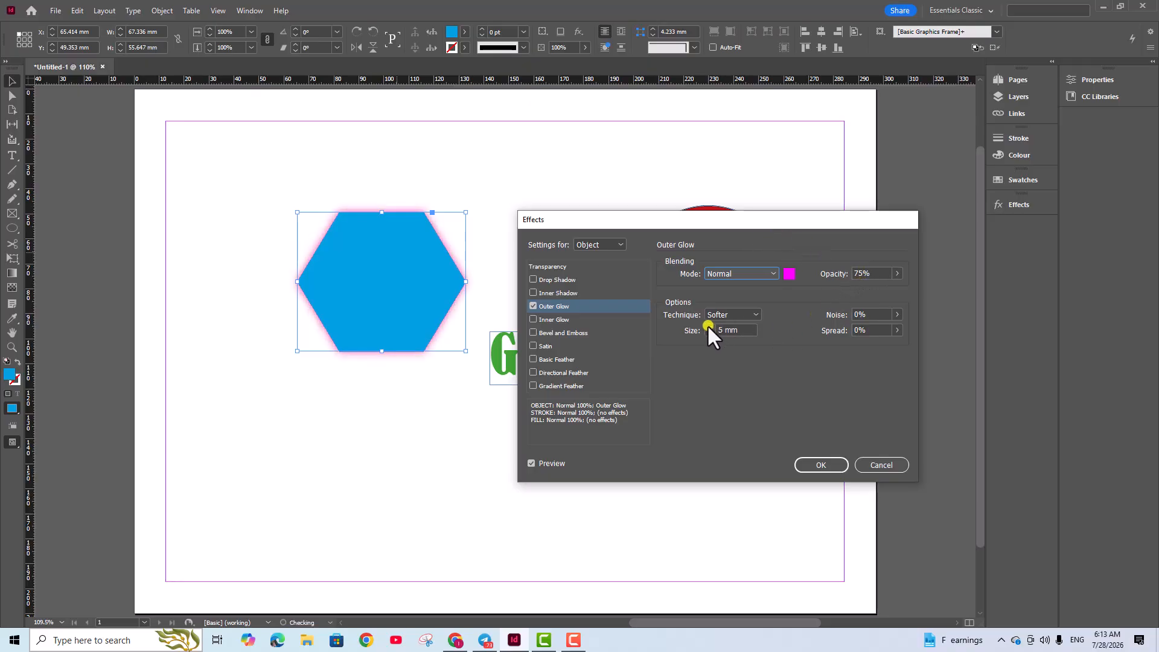
pyautogui.click(707, 326)
pyautogui.click(707, 325)
pyautogui.click(708, 326)
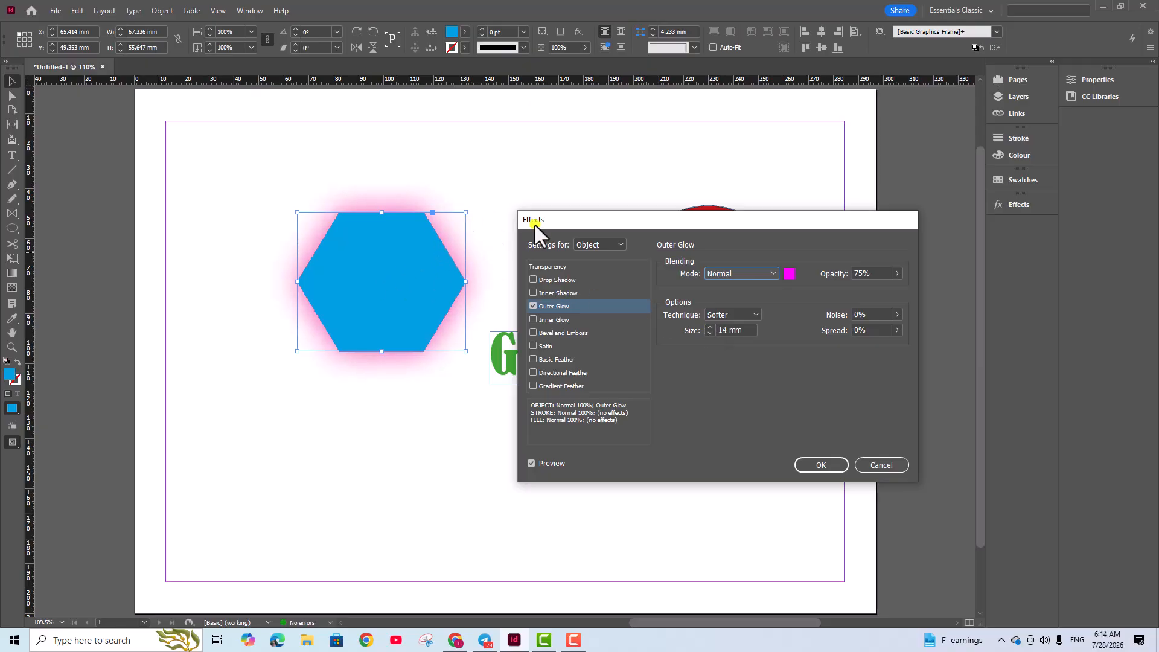
# - Change the hexagon's glow colour to the red C=15 M=100 Y=100 K=0 swatch and its opacity to 92%
pyautogui.click(788, 273)
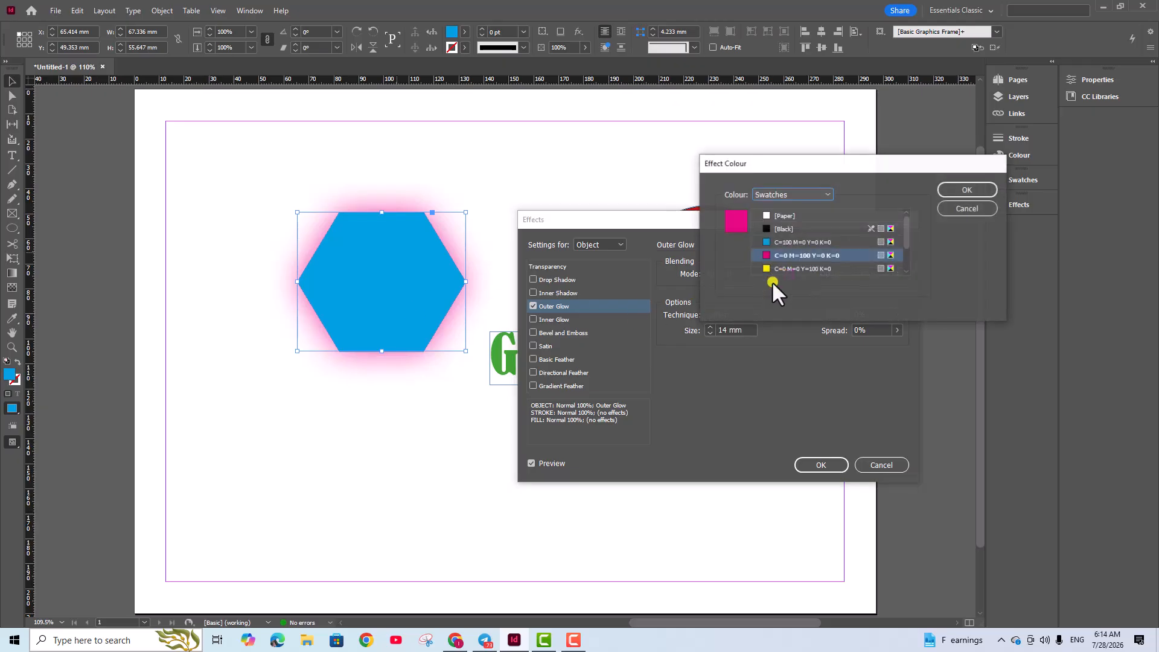
pyautogui.scroll(-1, 788, 256)
pyautogui.click(777, 242)
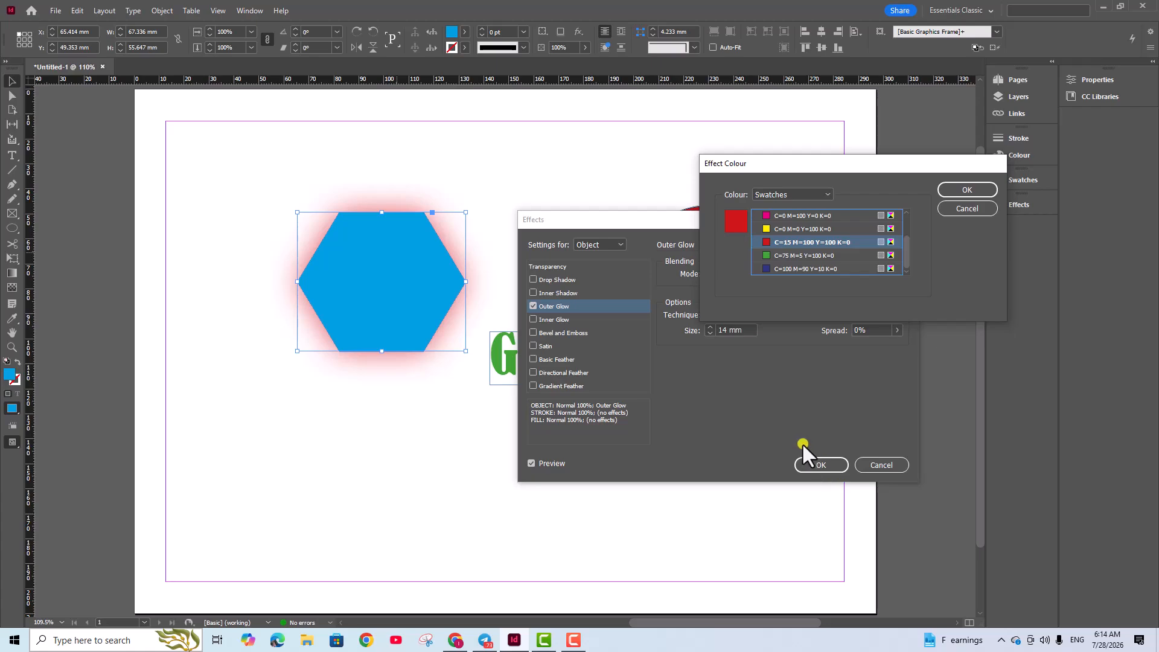
pyautogui.click(966, 190)
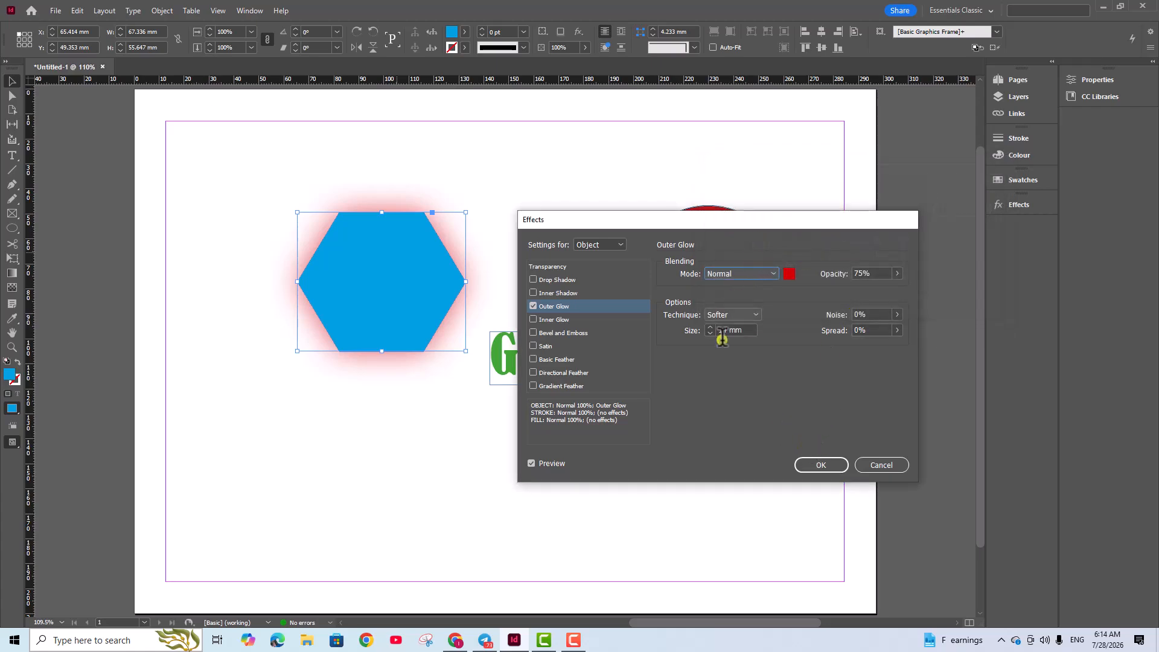
pyautogui.click(898, 273)
pyautogui.moveTo(881, 287)
pyautogui.mouseDown()
pyautogui.moveTo(907, 288)
pyautogui.moveTo(849, 291)
pyautogui.moveTo(893, 288)
pyautogui.mouseUp()
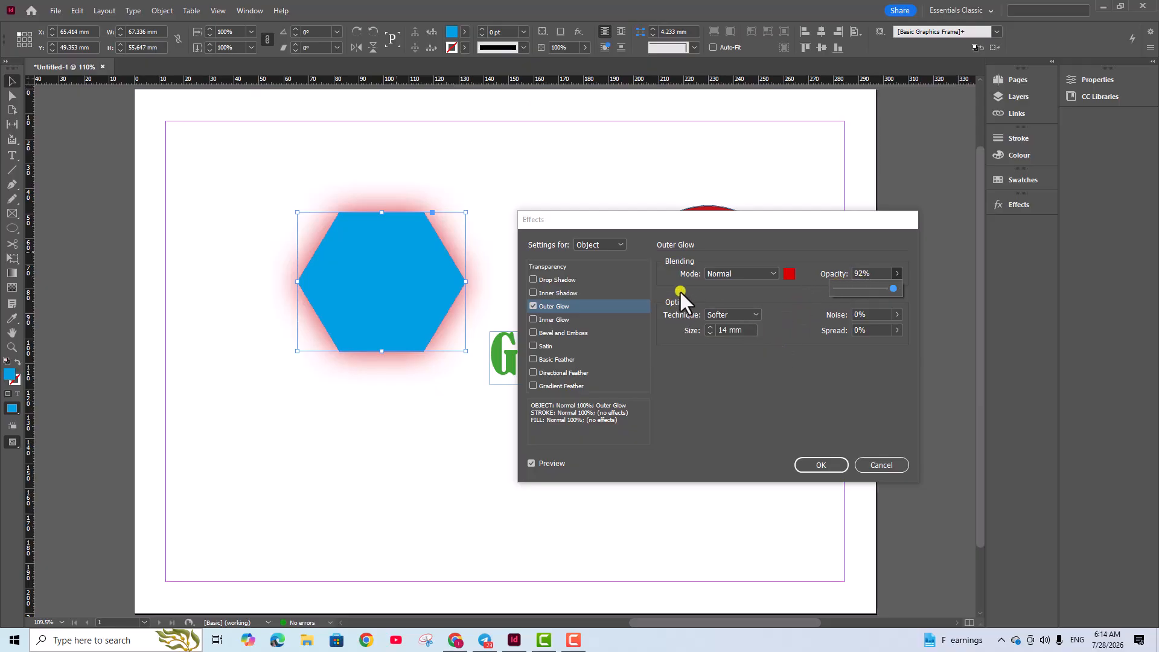
# - Try the Precise technique on the hexagon's outer glow, and return it to Softer
pyautogui.click(758, 313)
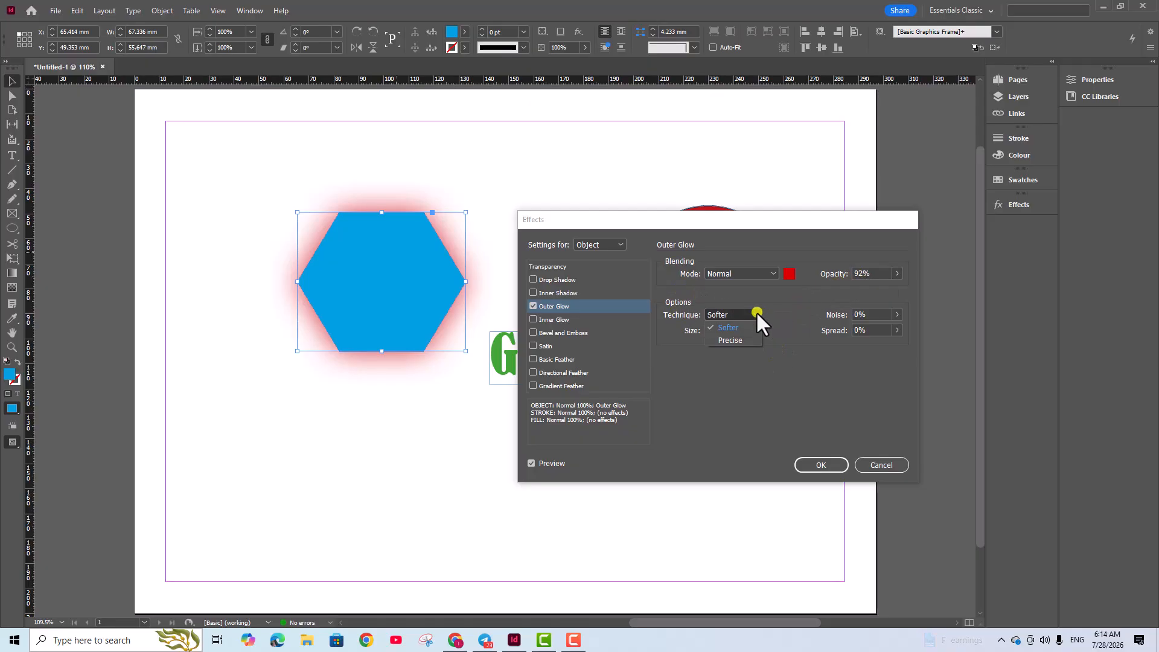
pyautogui.click(729, 340)
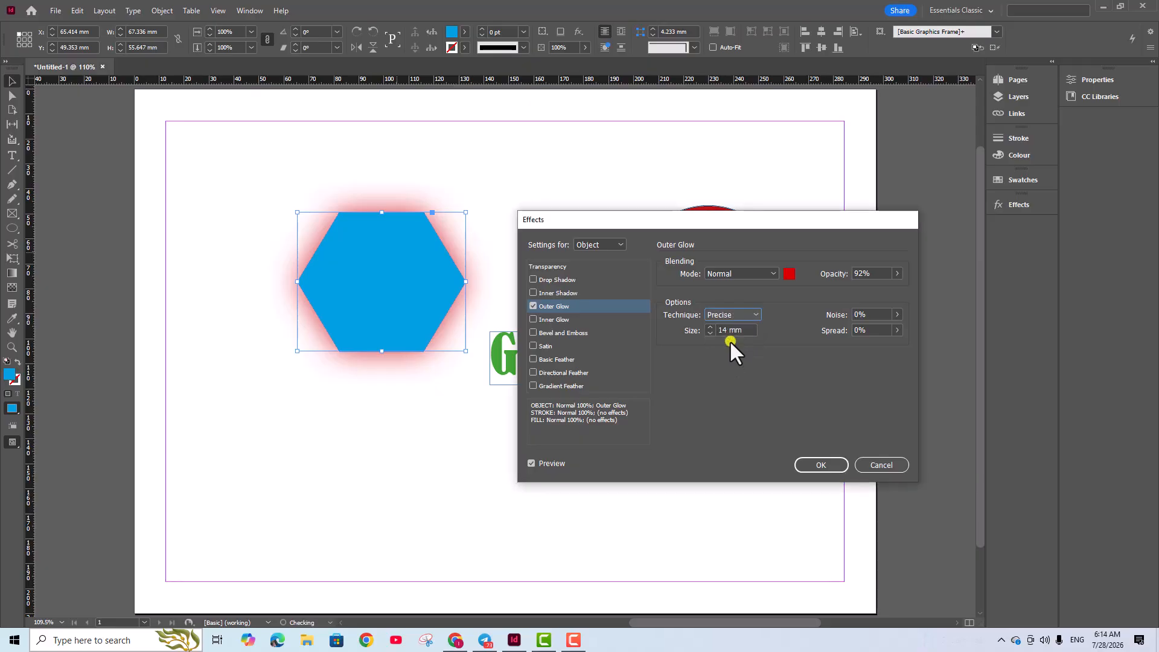
pyautogui.click(756, 311)
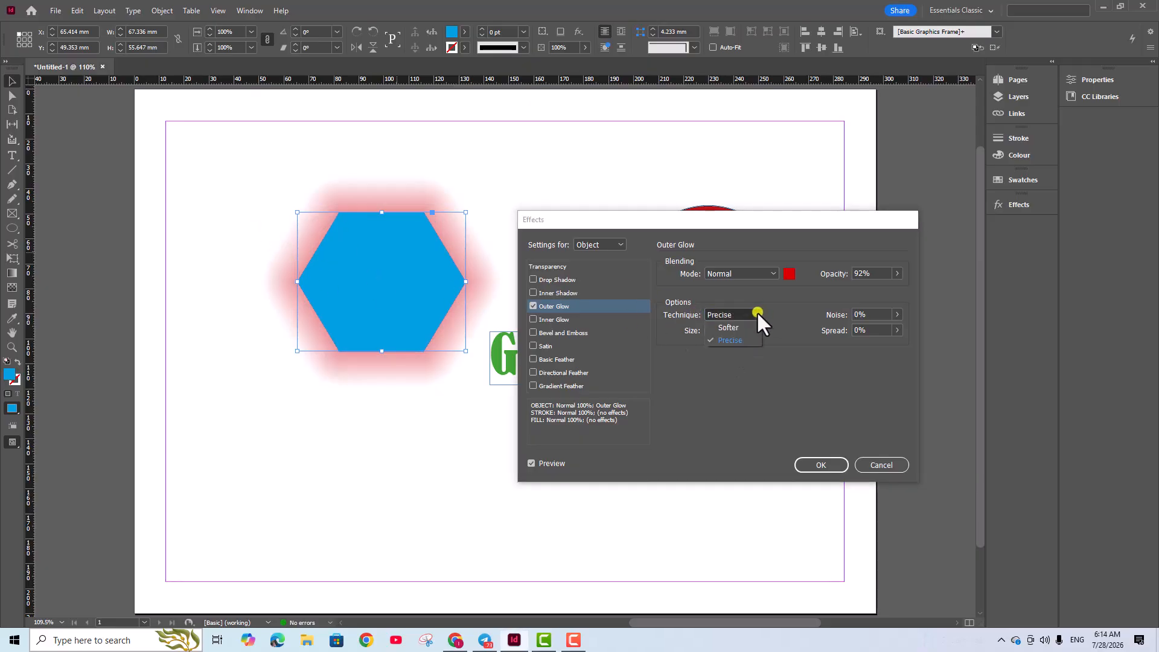
pyautogui.click(732, 328)
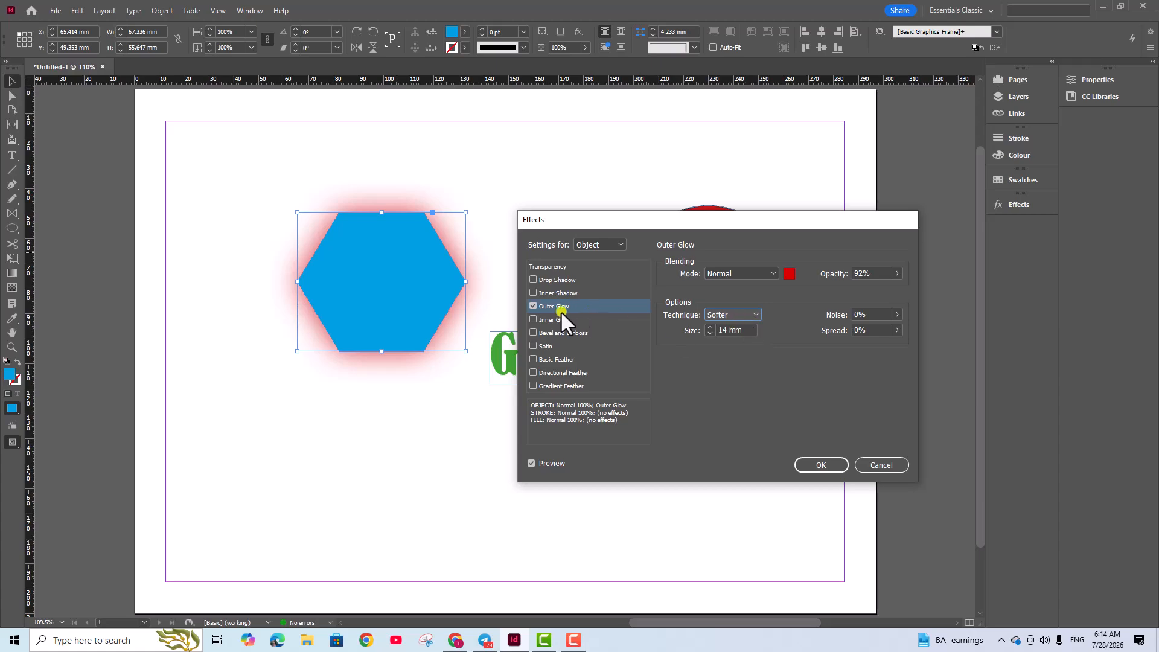
# - Try a larger size of 18 mm for the hexagon's glow, and set it to 10 mm
pyautogui.click(710, 327)
pyautogui.click(707, 333)
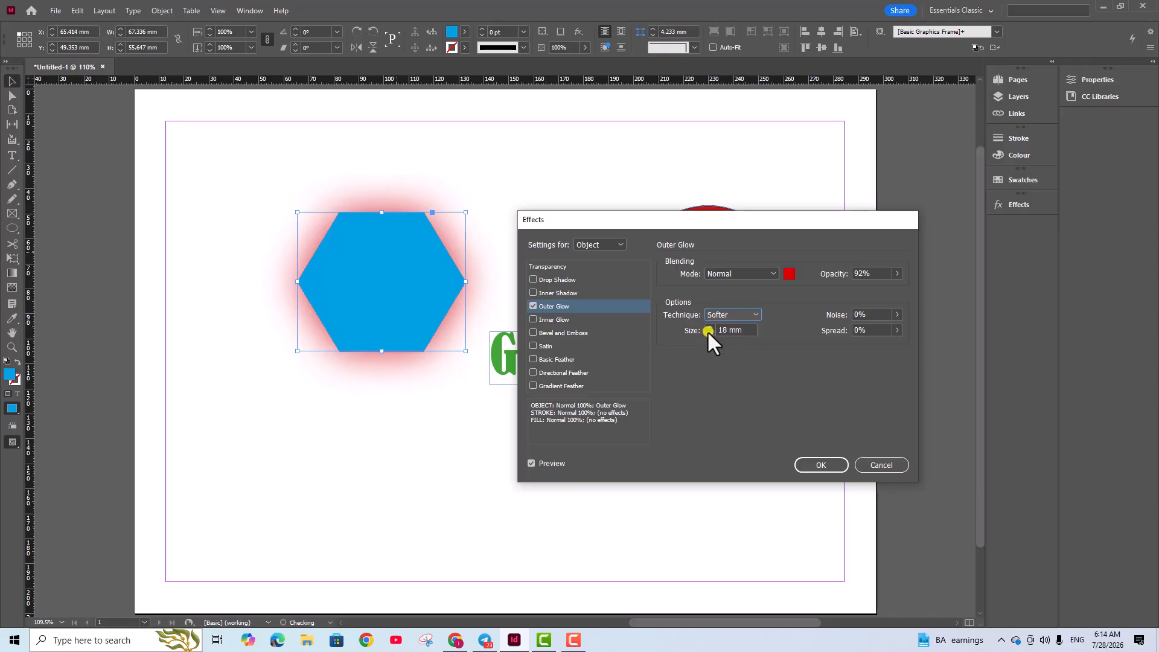
pyautogui.click(707, 332)
pyautogui.click(710, 326)
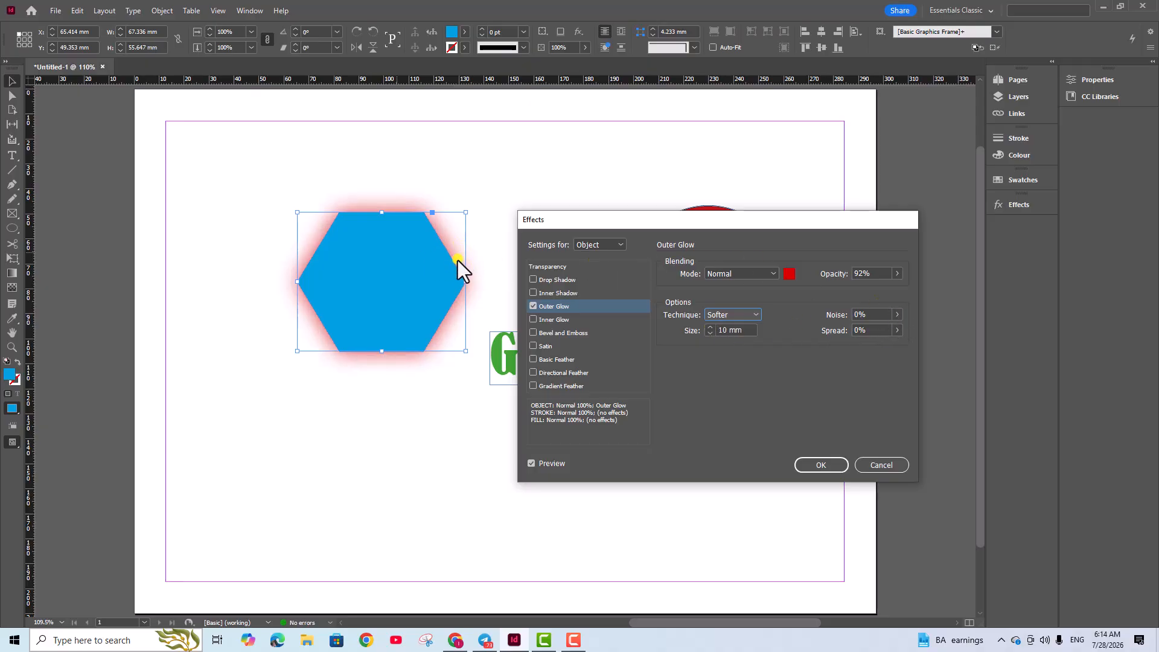
# - Set the noise of the hexagon's outer glow to 5%
pyautogui.click(895, 313)
pyautogui.moveTo(831, 331)
pyautogui.mouseDown()
pyautogui.moveTo(903, 327)
pyautogui.moveTo(828, 332)
pyautogui.moveTo(839, 331)
pyautogui.mouseUp()
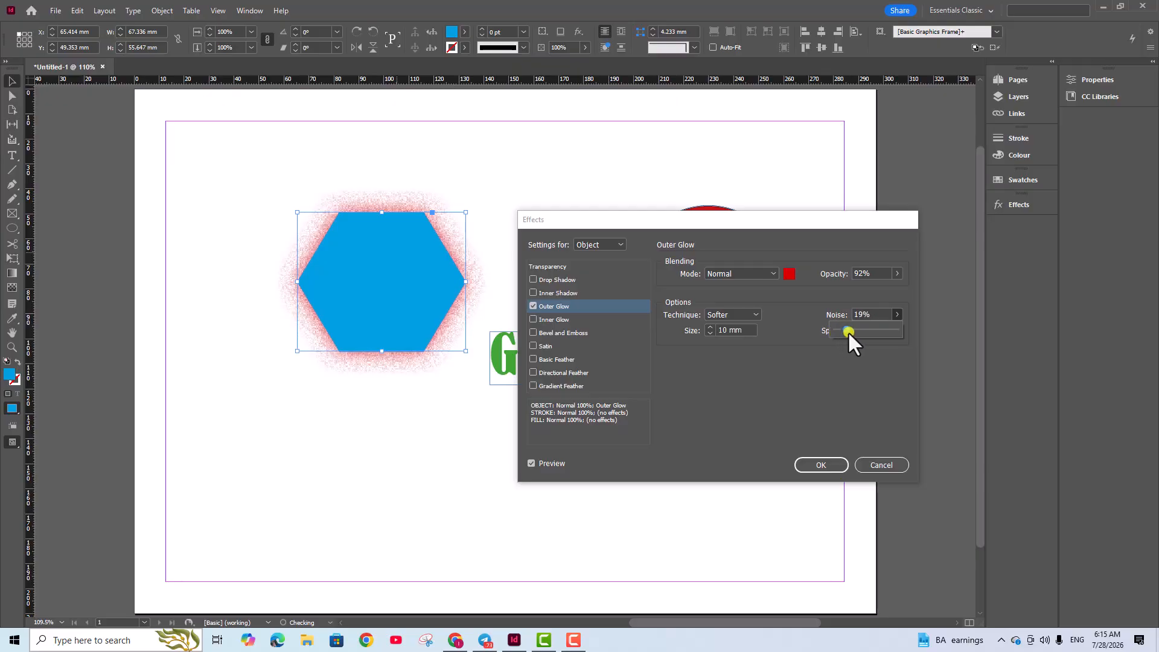
pyautogui.click(846, 379)
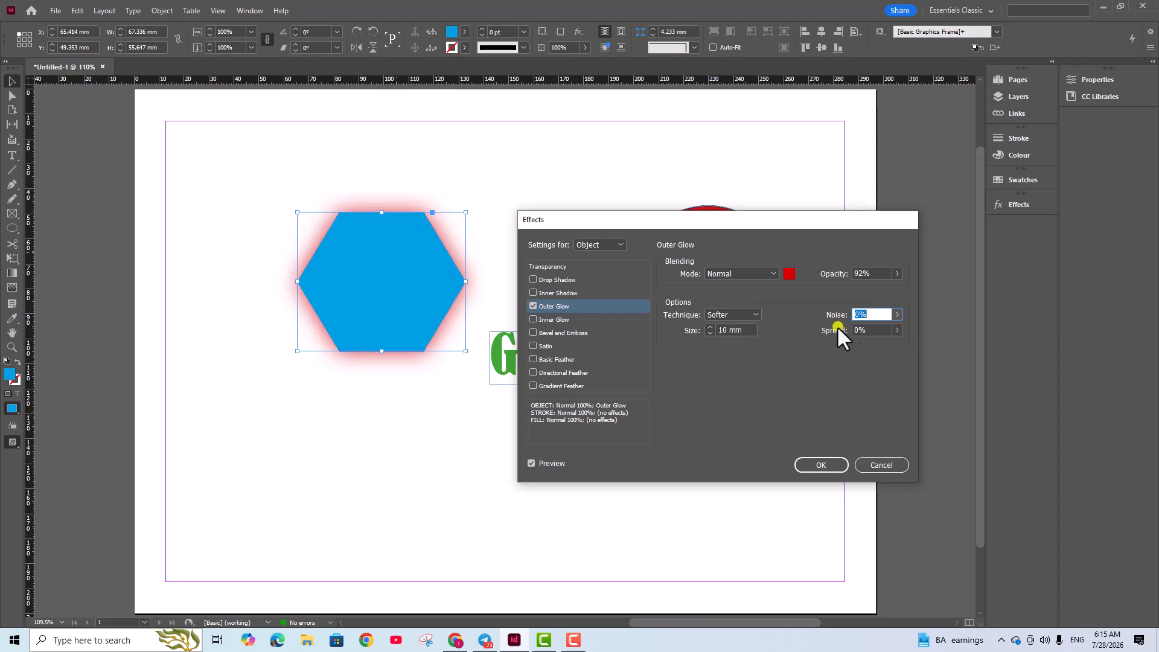
pyautogui.click(898, 314)
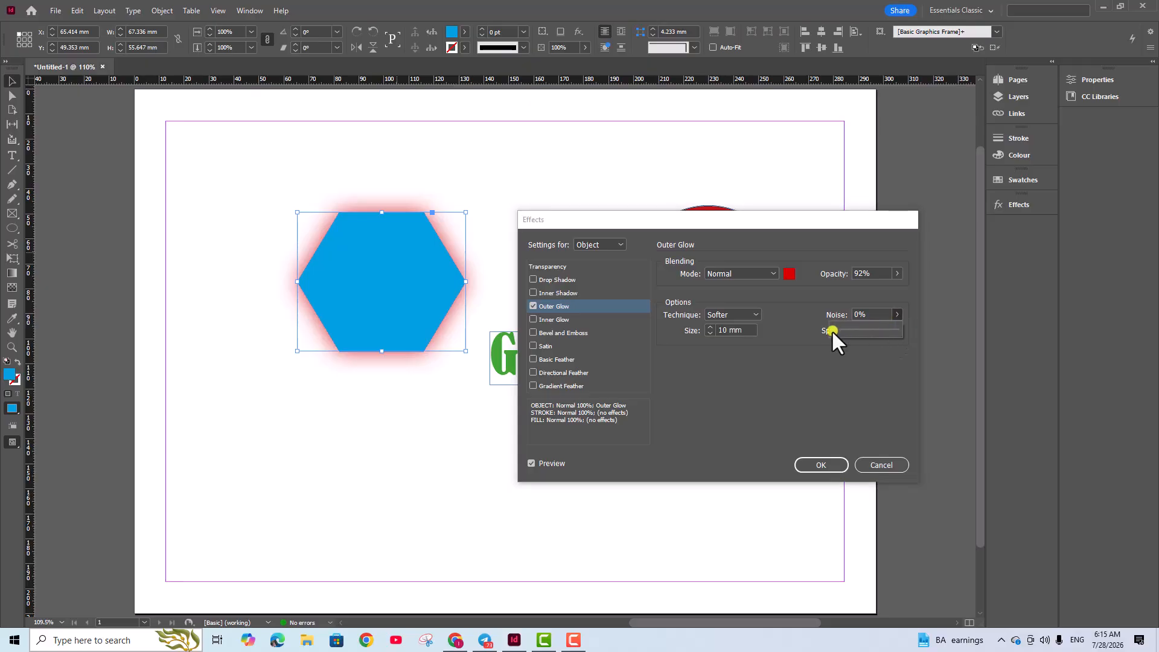
pyautogui.moveTo(831, 331); pyautogui.dragTo(837, 330)
pyautogui.click(867, 373)
# - Set the spread of the hexagon's outer glow to 50%, apply the effect and deselect the hexagon
pyautogui.click(897, 330)
pyautogui.moveTo(829, 344); pyautogui.dragTo(845, 343)
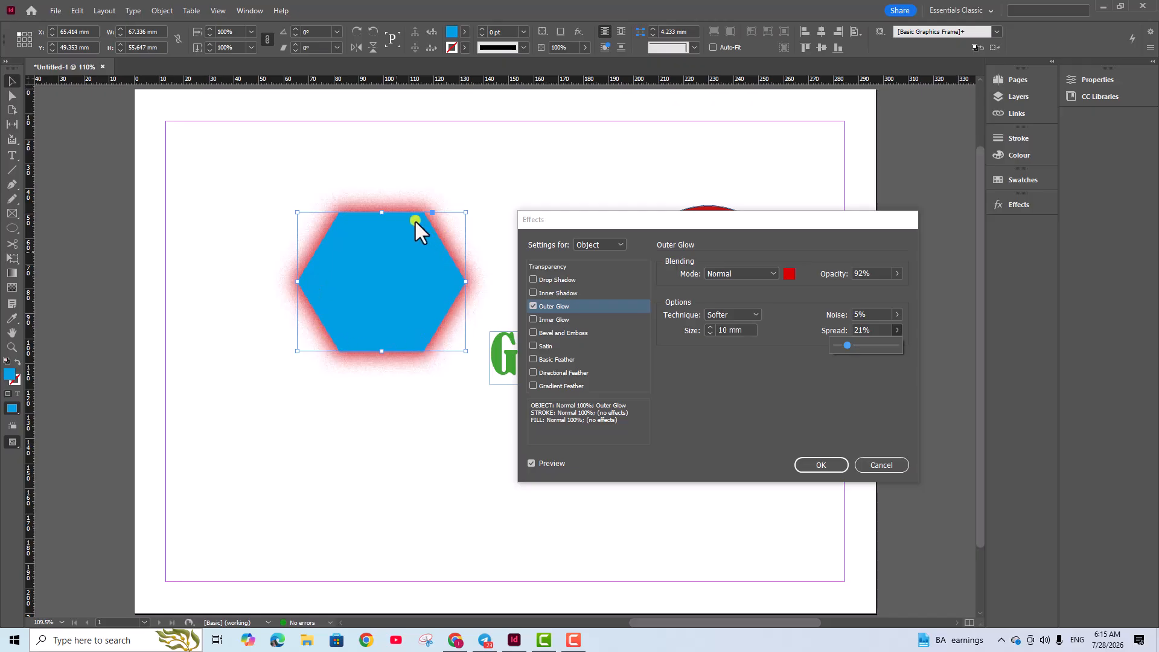
pyautogui.moveTo(845, 342)
pyautogui.mouseDown()
pyautogui.moveTo(879, 344)
pyautogui.moveTo(865, 345)
pyautogui.mouseUp()
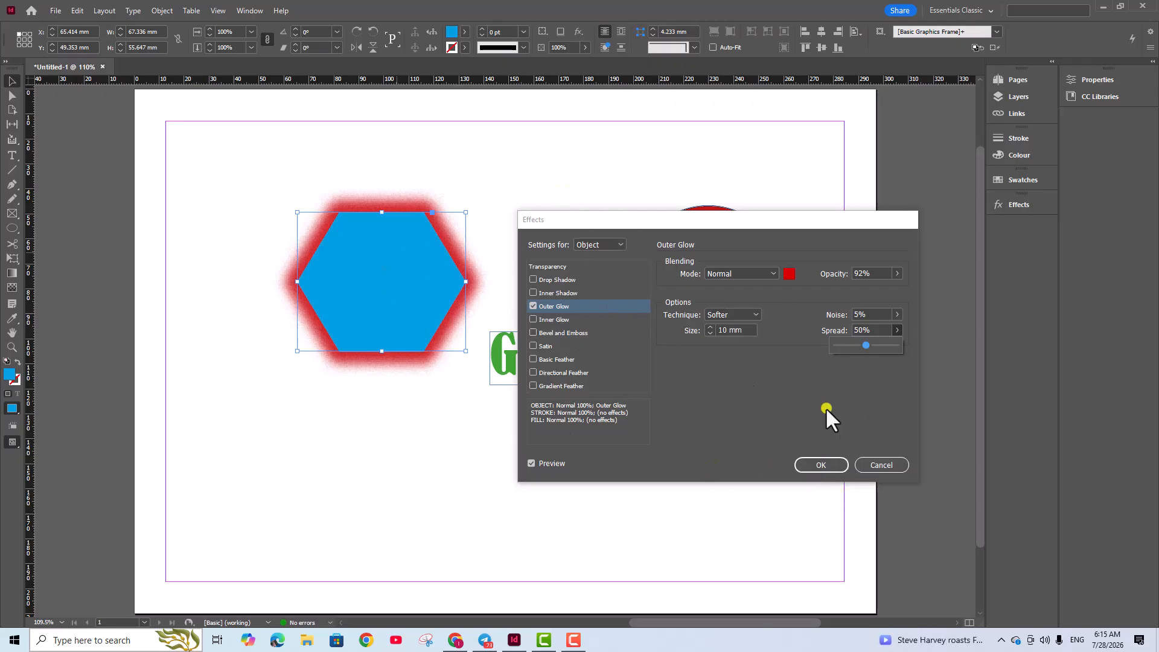
pyautogui.click(815, 465)
pyautogui.click(664, 482)
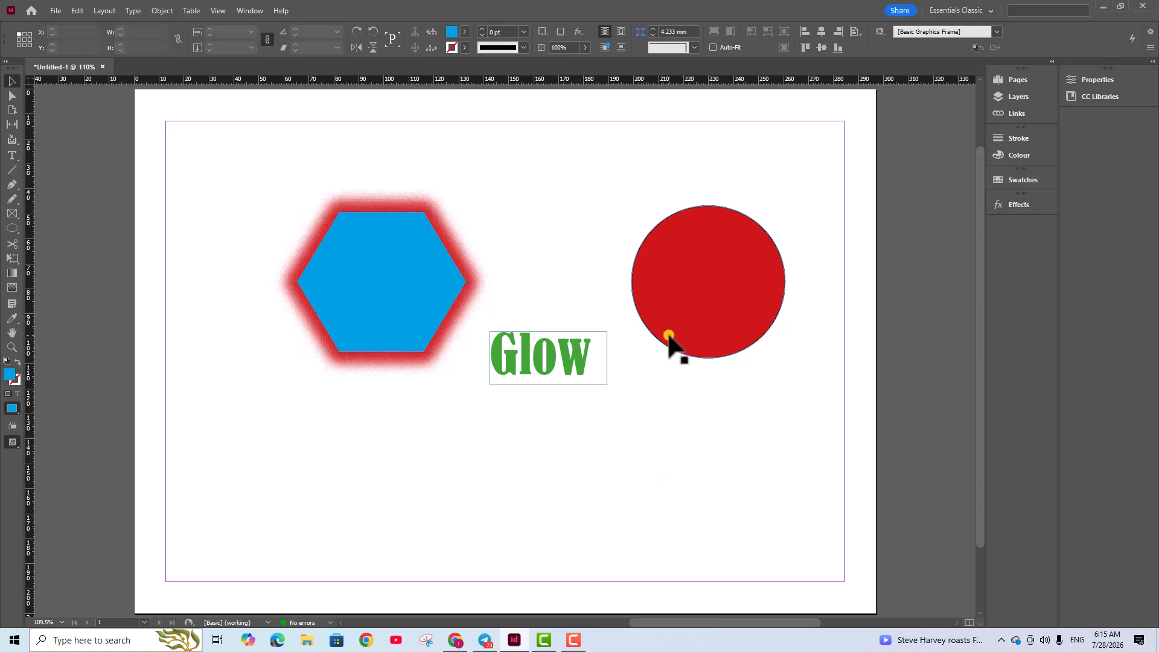
# - Move the Glow text frame below the hexagon, to about X 107.5 mm, Y 126 mm, and add an Outer Glow effect to it
pyautogui.moveTo(573, 367); pyautogui.dragTo(483, 445)
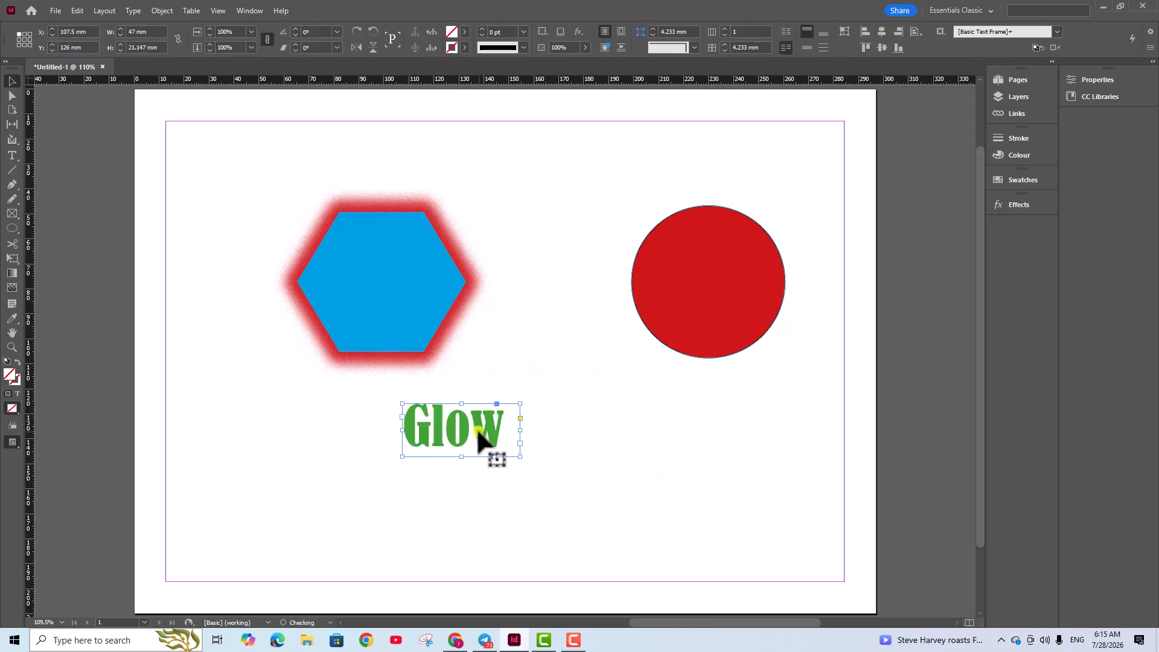
pyautogui.rightClick(451, 424)
pyautogui.moveTo(514, 288)
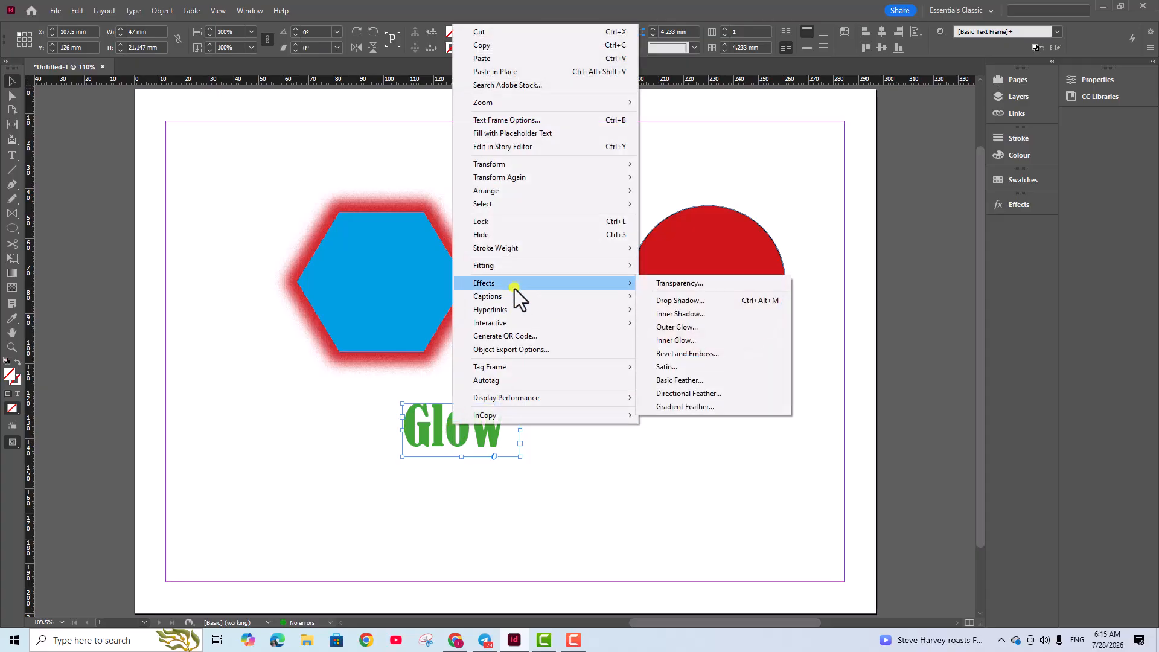
pyautogui.click(694, 327)
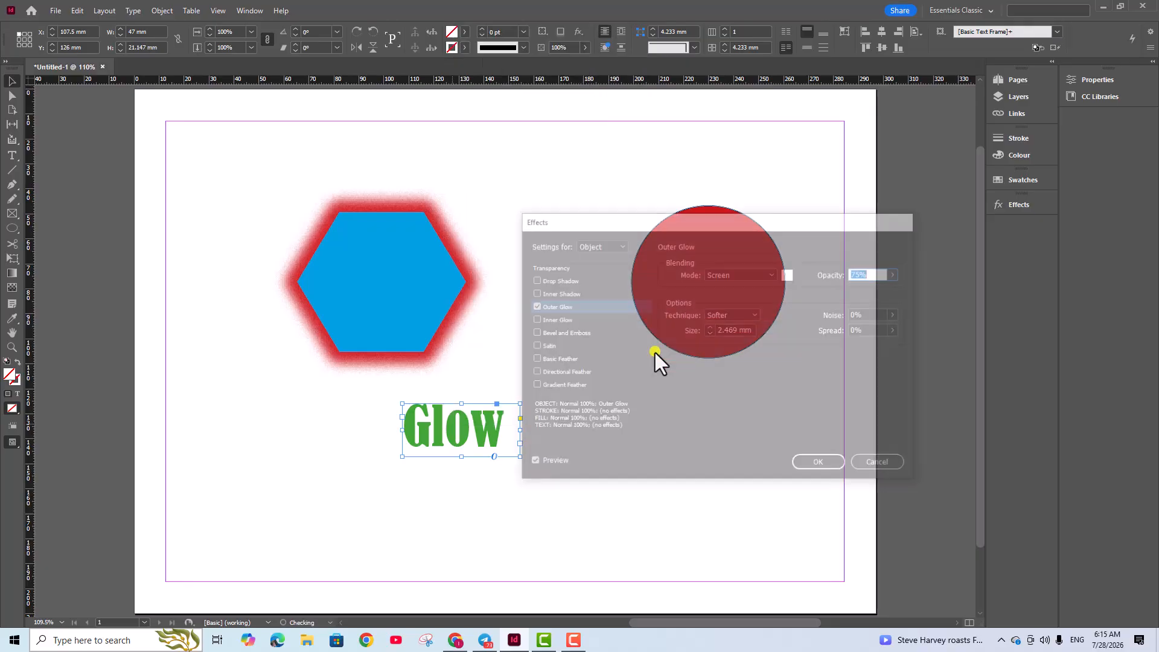
pyautogui.moveTo(693, 217); pyautogui.dragTo(784, 237)
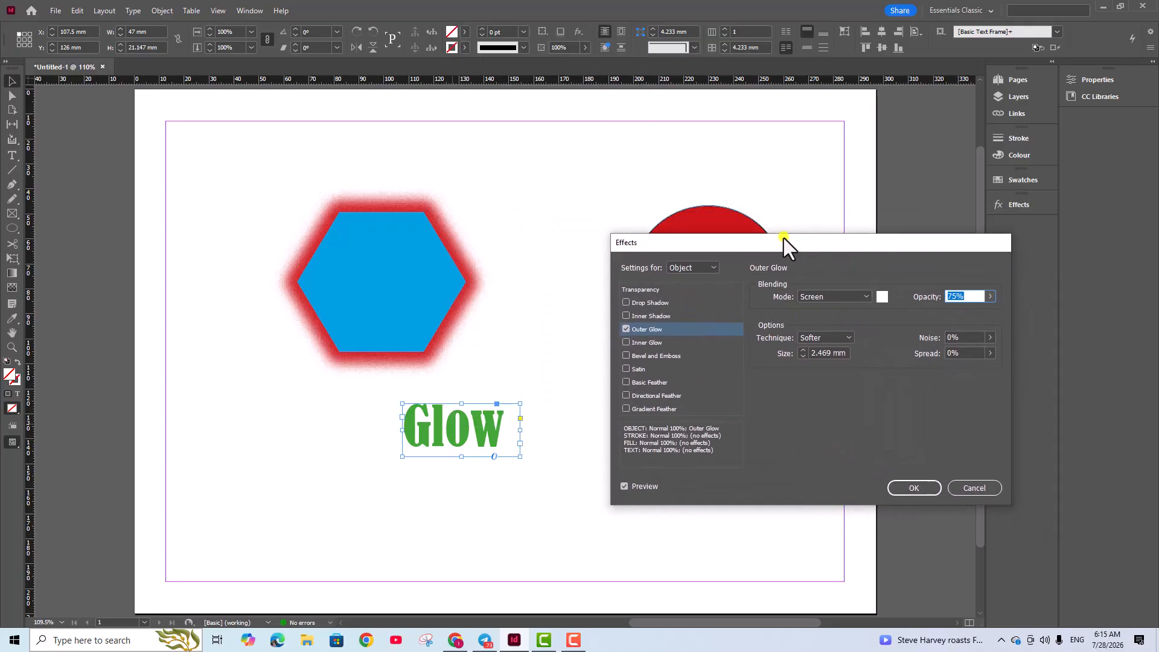
pyautogui.click(621, 485)
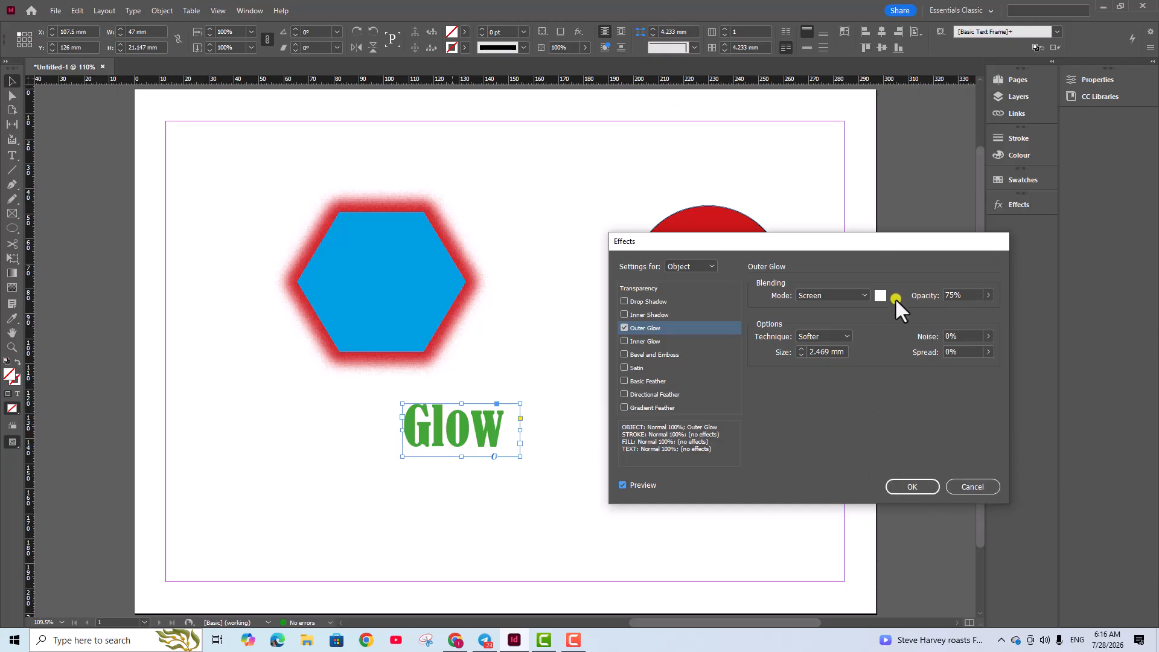
# - Colour the text frame's outer glow with the yellow C=0 M=0 Y=100 K=0 swatch
pyautogui.click(876, 294)
pyautogui.click(773, 267)
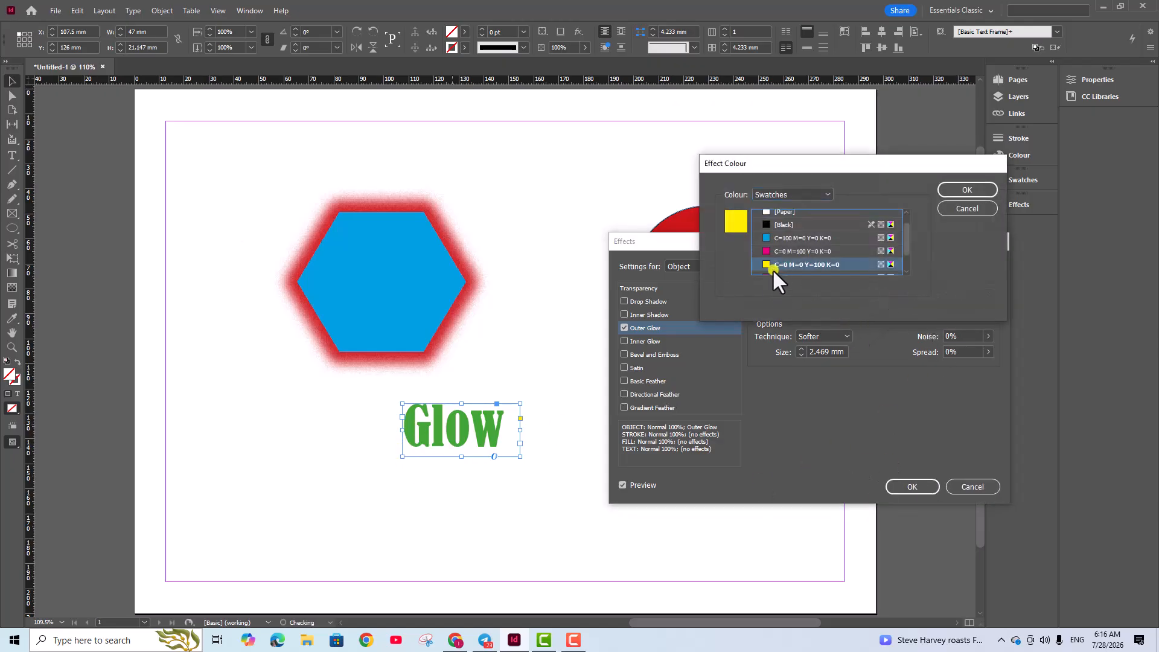
pyautogui.moveTo(826, 171); pyautogui.dragTo(822, 277)
pyautogui.click(951, 298)
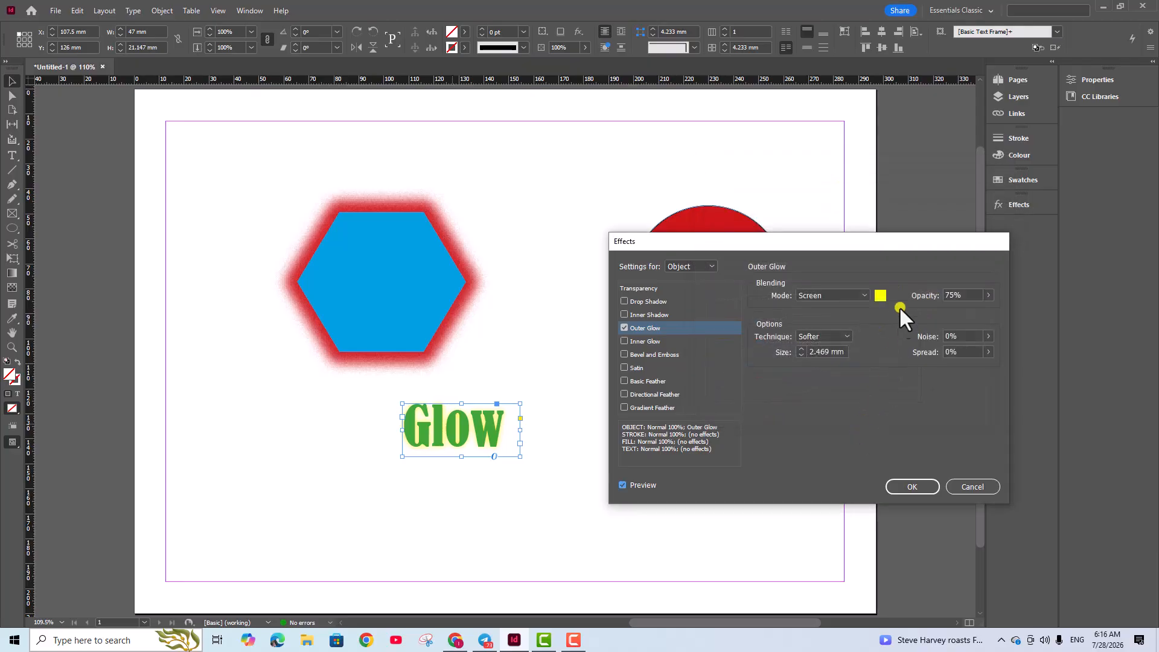
# - Try the Multiply blending mode for the text frame's outer glow and settle on Overlay
pyautogui.click(863, 295)
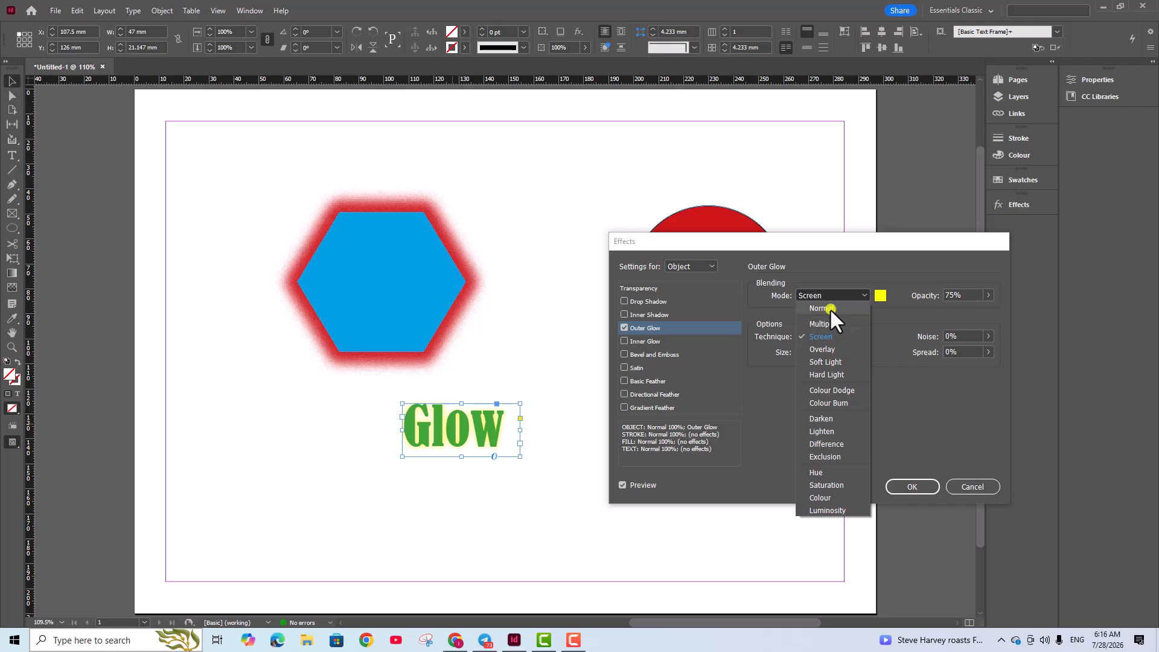
pyautogui.click(824, 324)
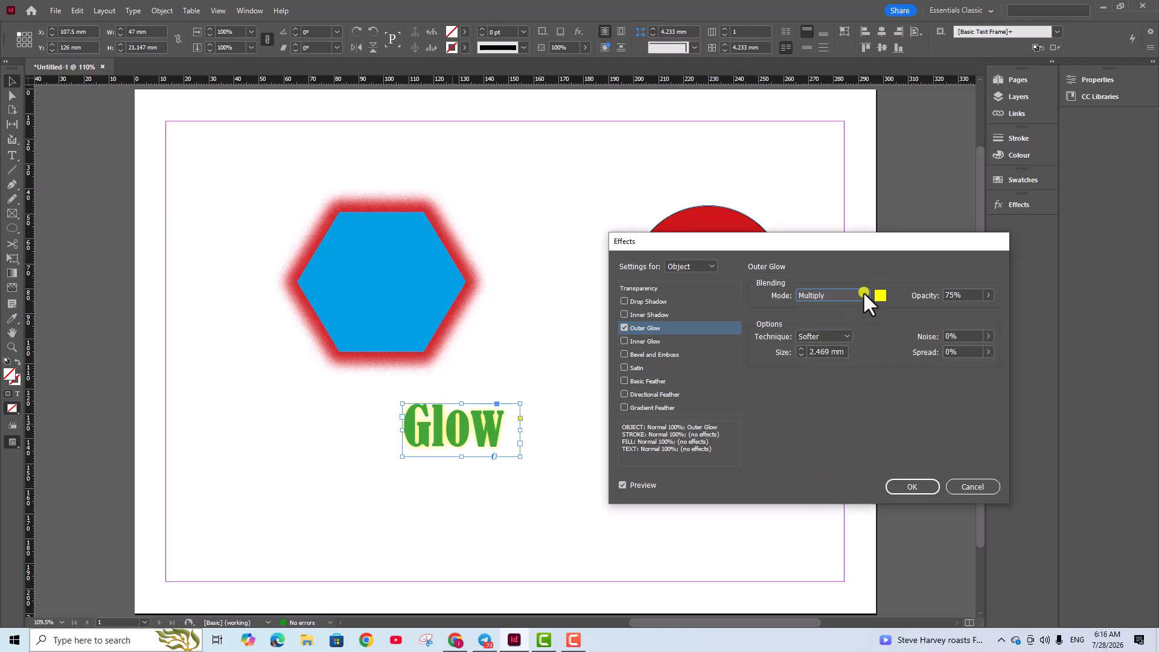
pyautogui.click(863, 295)
pyautogui.click(815, 339)
pyautogui.click(867, 297)
pyautogui.click(821, 347)
# - Raise the opacity of the text frame's outer glow to 100% and set its technique to Precise
pyautogui.click(987, 294)
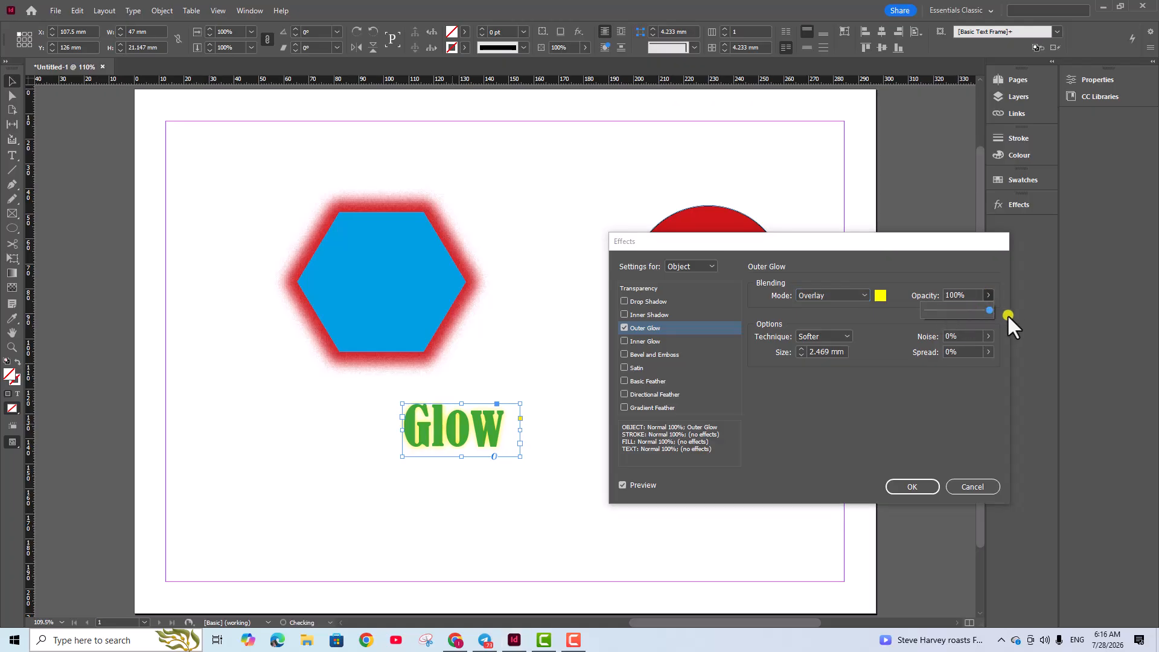
pyautogui.click(888, 414)
pyautogui.click(835, 338)
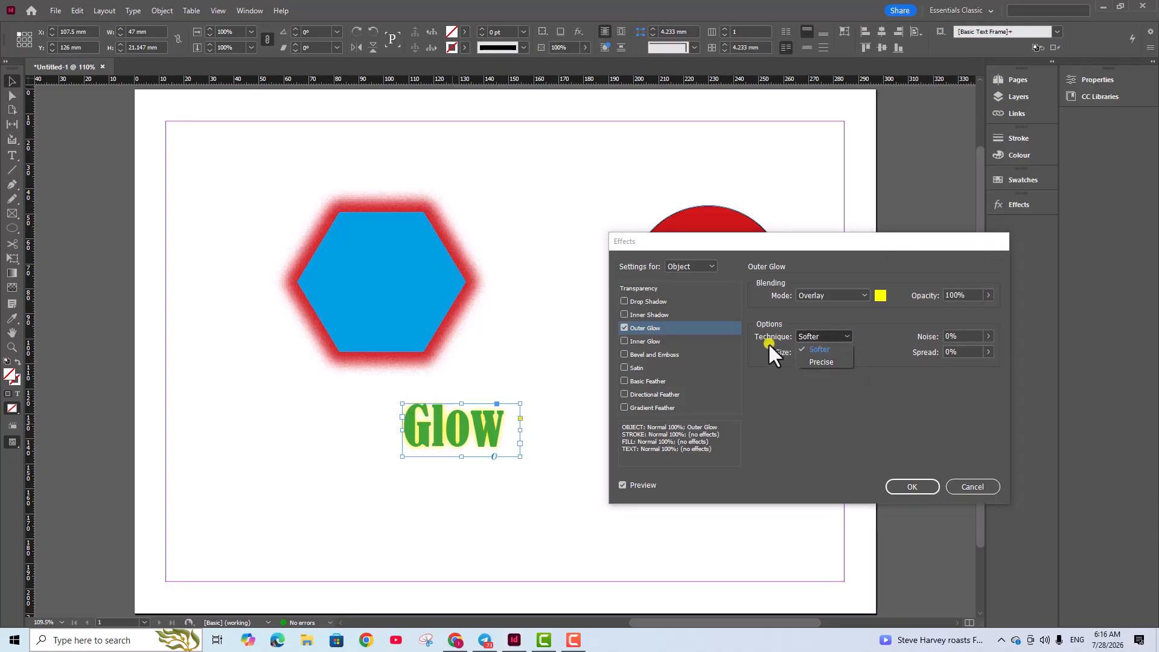
pyautogui.click(821, 361)
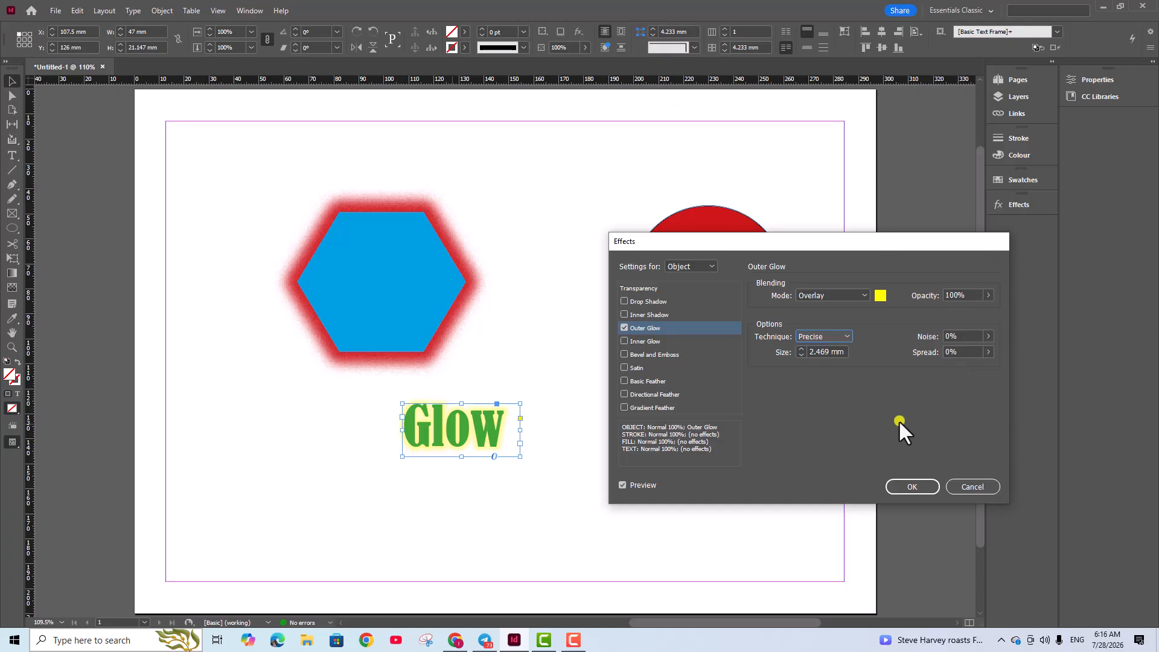
# - Set the noise of the Glow text frame's outer glow to 16%
pyautogui.click(987, 336)
pyautogui.moveTo(929, 349); pyautogui.dragTo(943, 349)
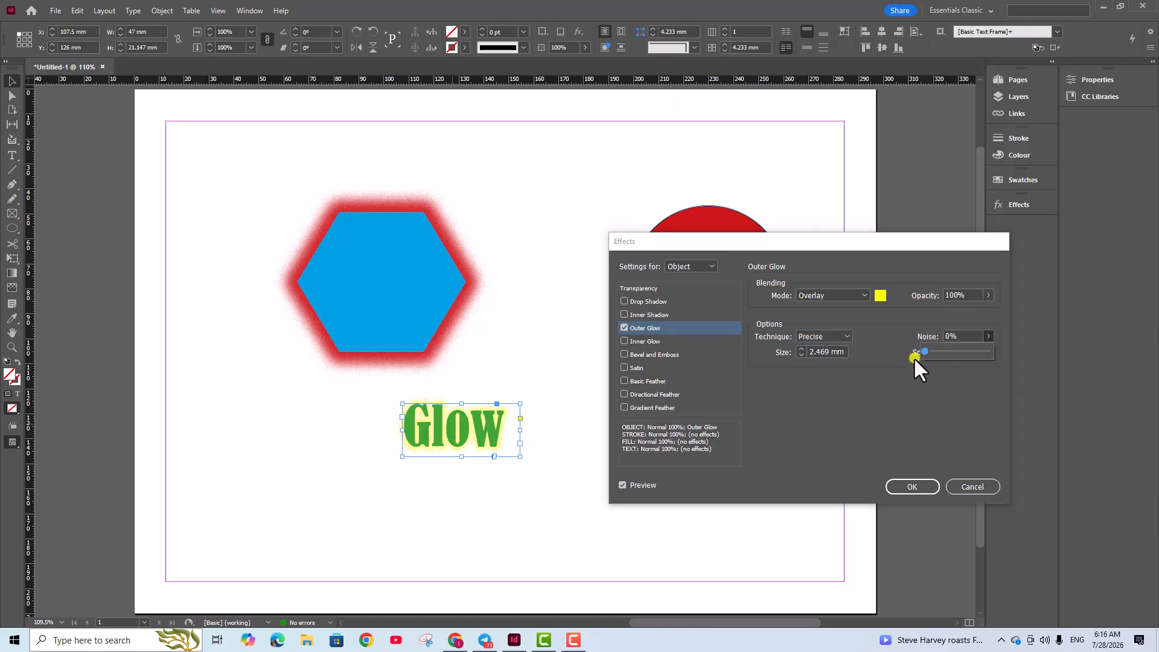
pyautogui.moveTo(917, 357); pyautogui.dragTo(733, 432)
pyautogui.moveTo(915, 382); pyautogui.dragTo(933, 349)
pyautogui.click(988, 352)
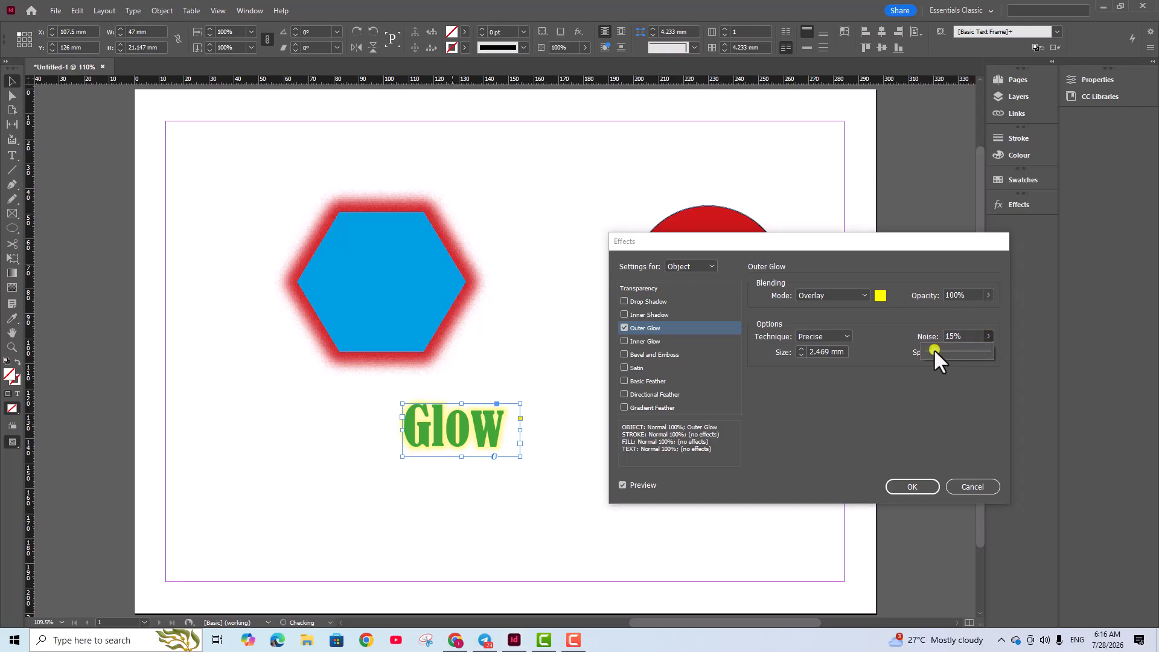
pyautogui.click(909, 403)
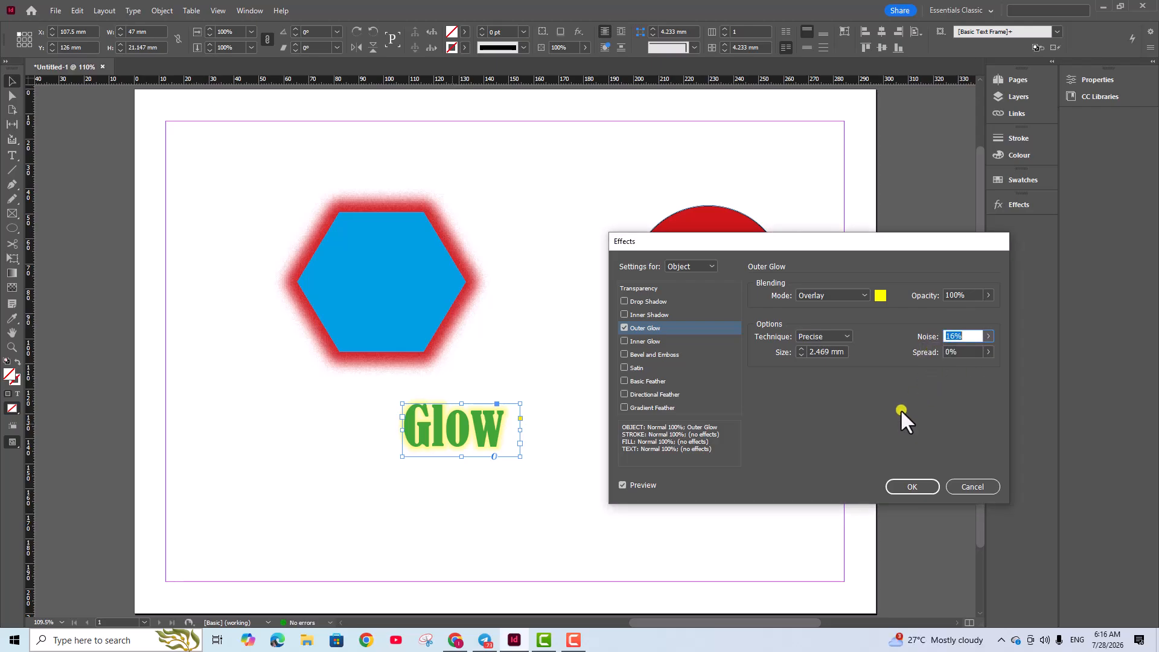
# - Set the spread of the Glow text frame's outer glow to 41% and apply the effect
pyautogui.click(988, 352)
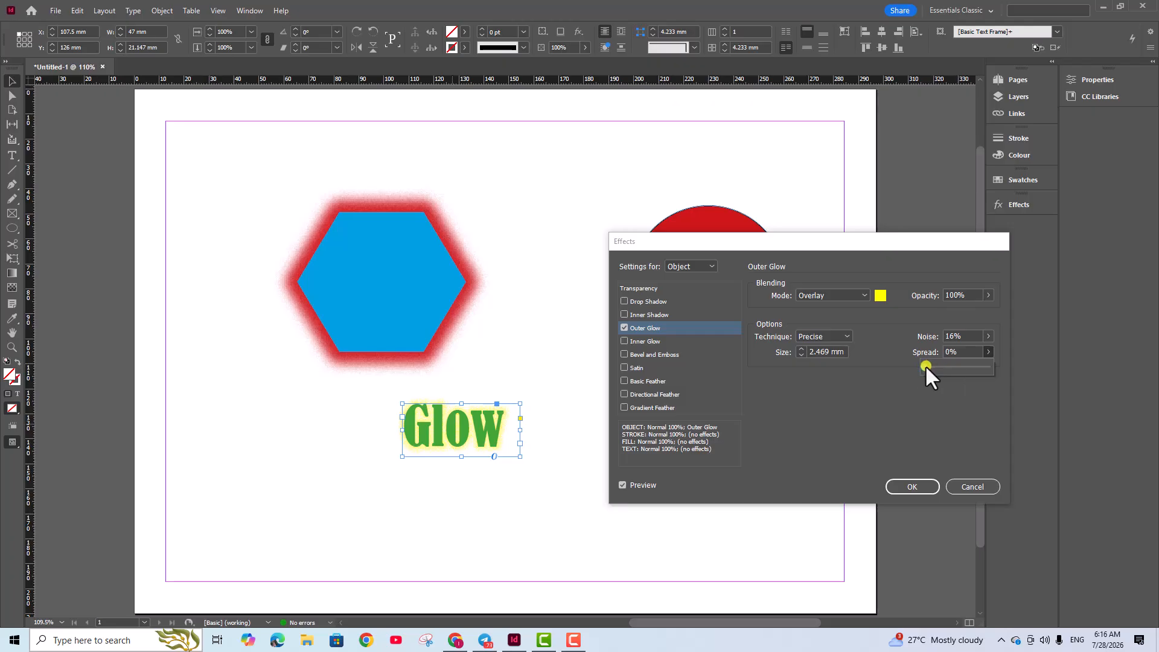
pyautogui.moveTo(925, 365); pyautogui.dragTo(925, 371)
pyautogui.moveTo(927, 368); pyautogui.dragTo(954, 377)
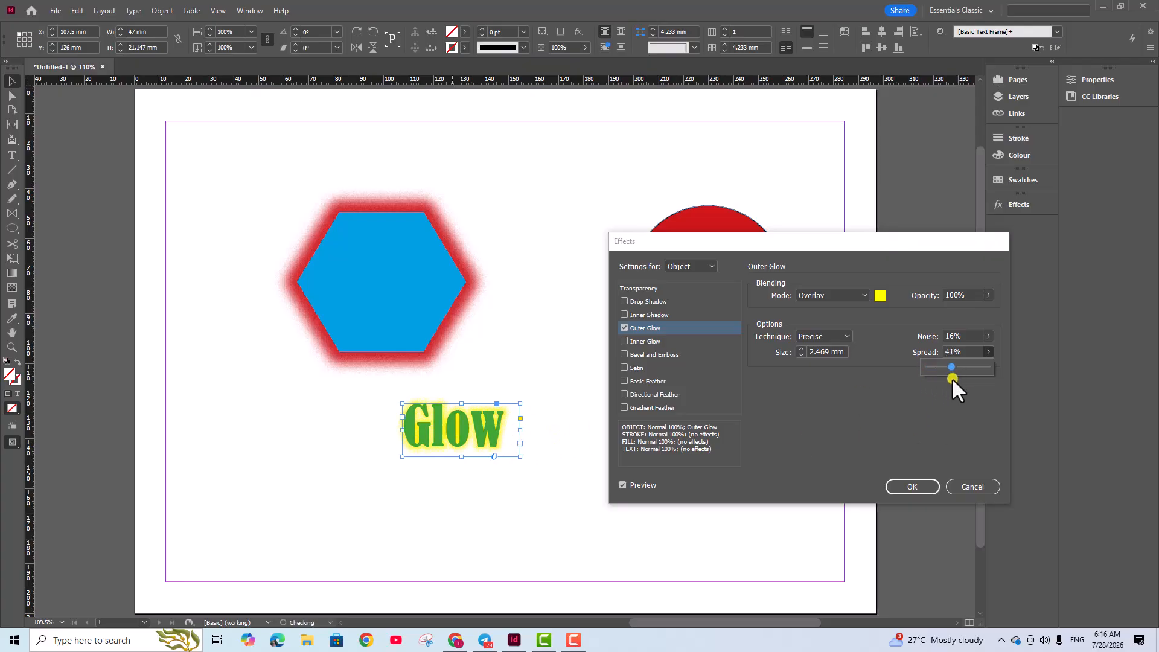
pyautogui.click(909, 486)
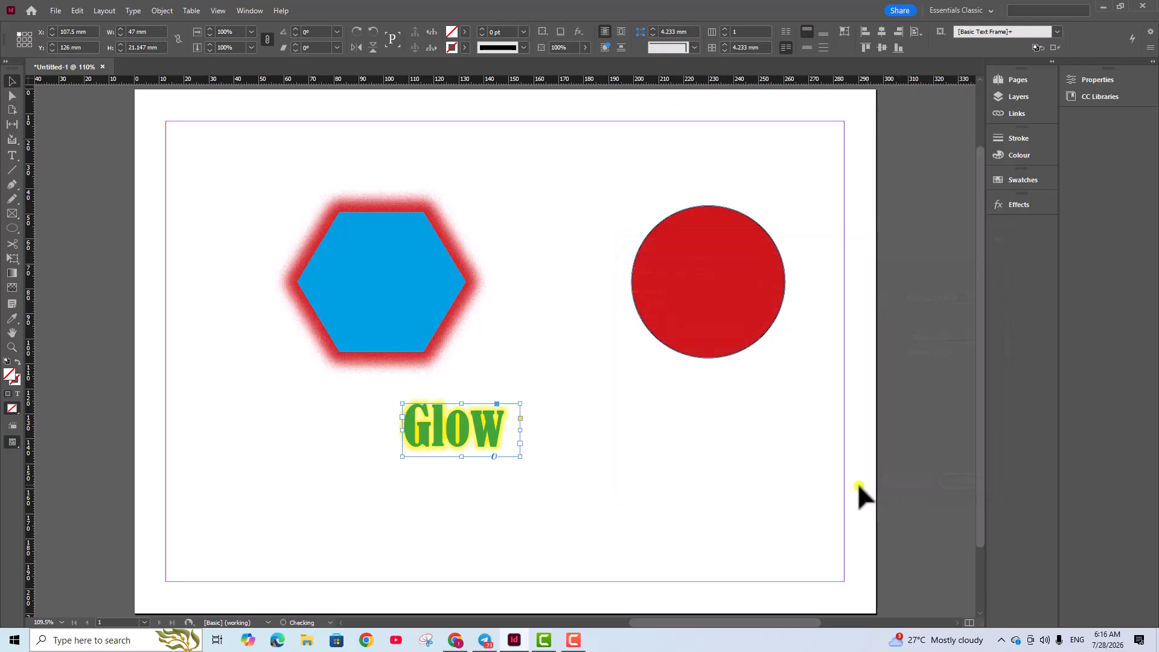
# - Move the Glow text frame to just below the page's upper margin and the red circle to about X 154 mm, Y 90.25 mm
pyautogui.click(680, 456)
pyautogui.moveTo(492, 429); pyautogui.dragTo(605, 166)
pyautogui.moveTo(720, 318); pyautogui.dragTo(613, 394)
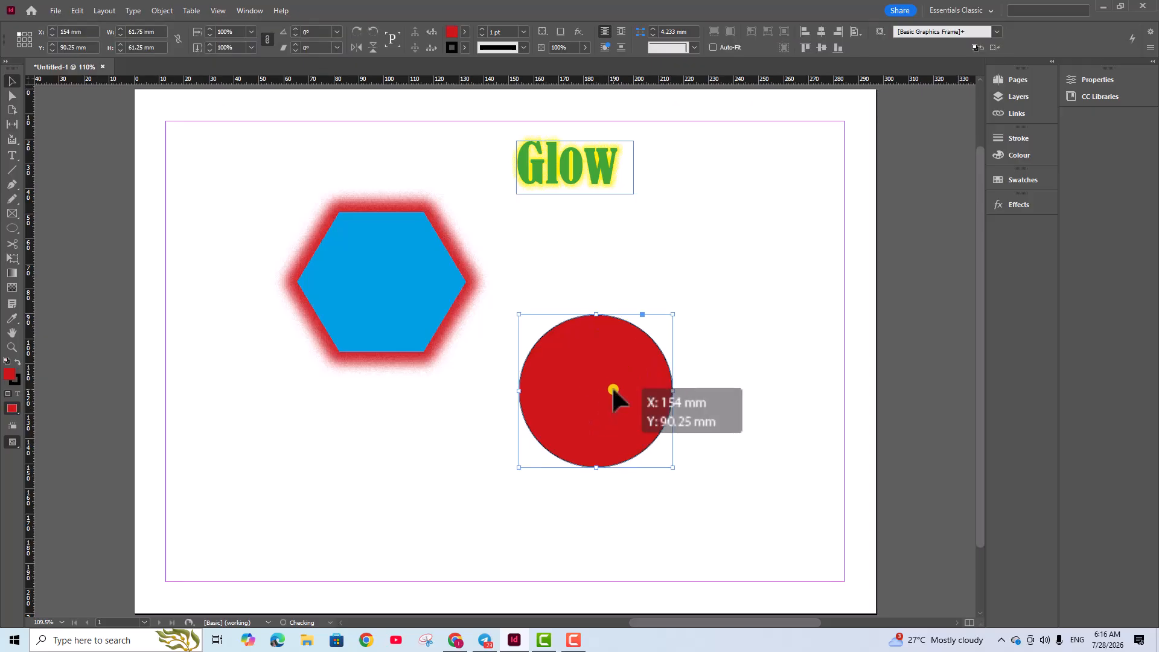
# - Add an Outer Glow effect to the red circle and colour it with the [Black] swatch
pyautogui.rightClick(628, 384)
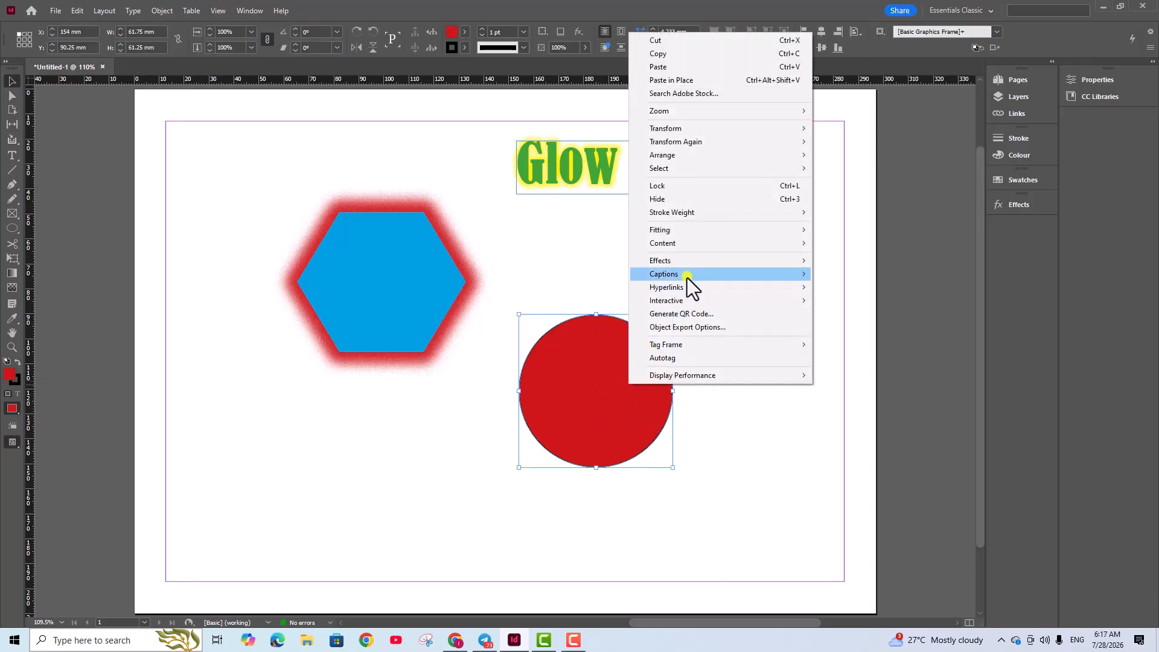
pyautogui.moveTo(698, 245)
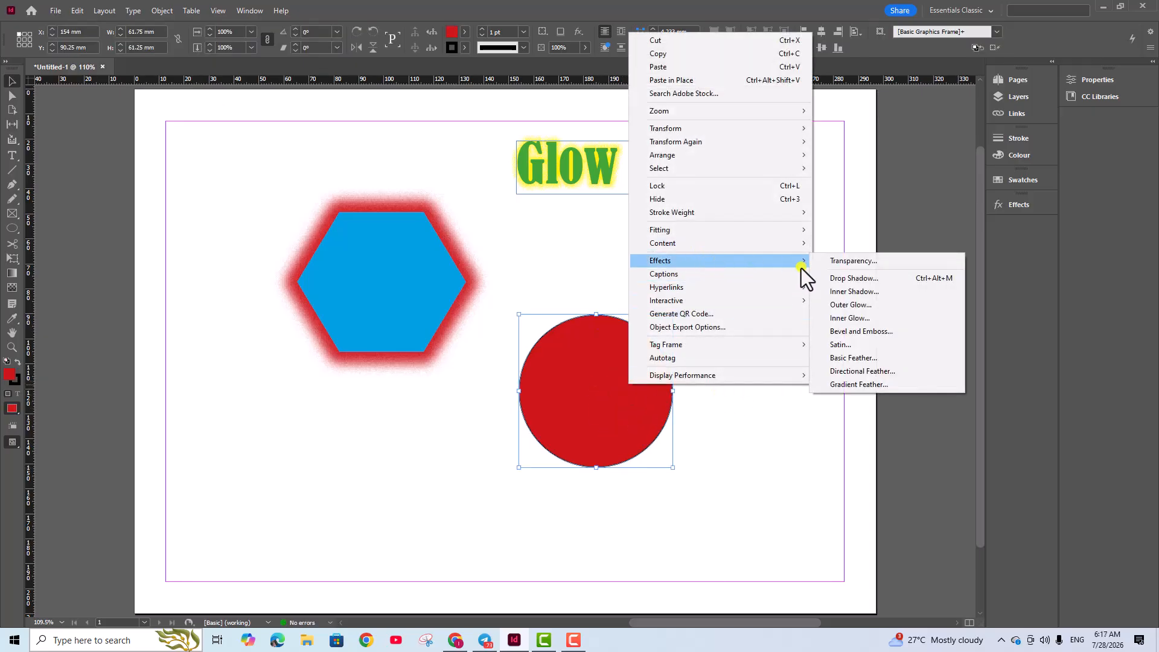
pyautogui.click(856, 304)
pyautogui.moveTo(771, 240); pyautogui.dragTo(805, 238)
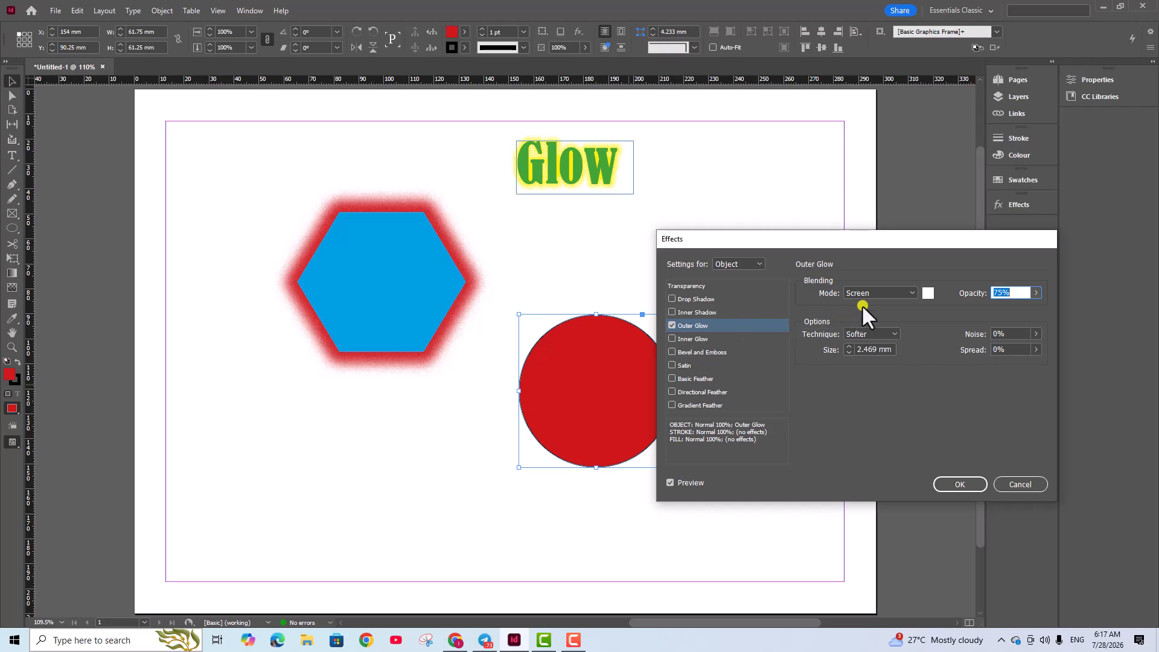
pyautogui.click(926, 294)
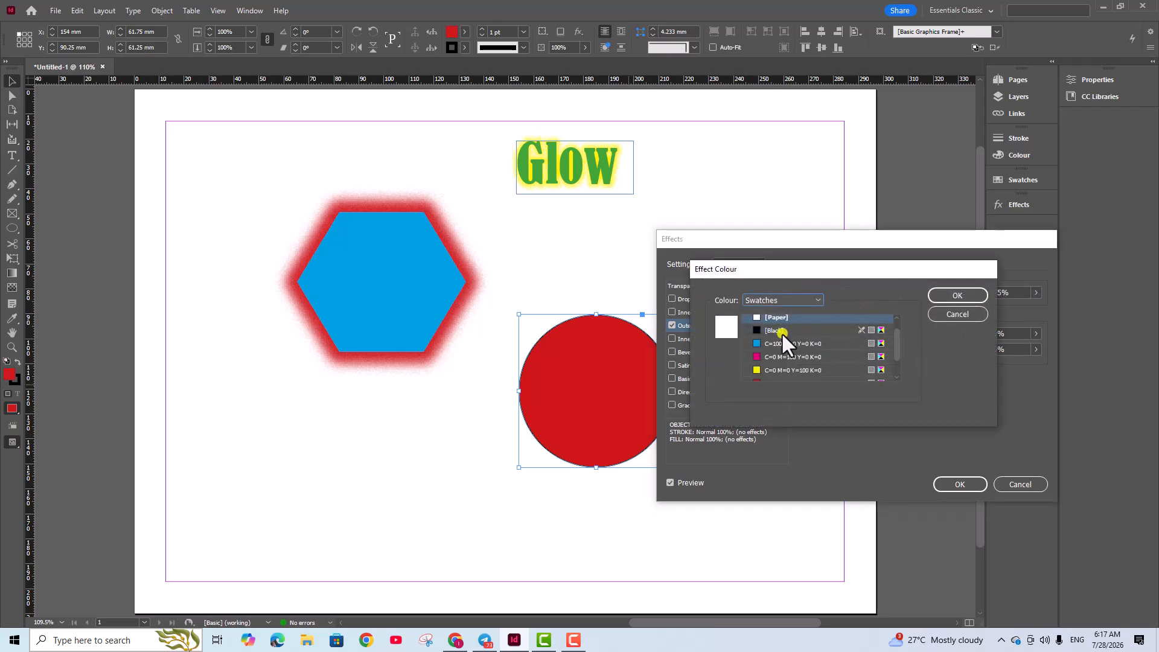
pyautogui.click(765, 331)
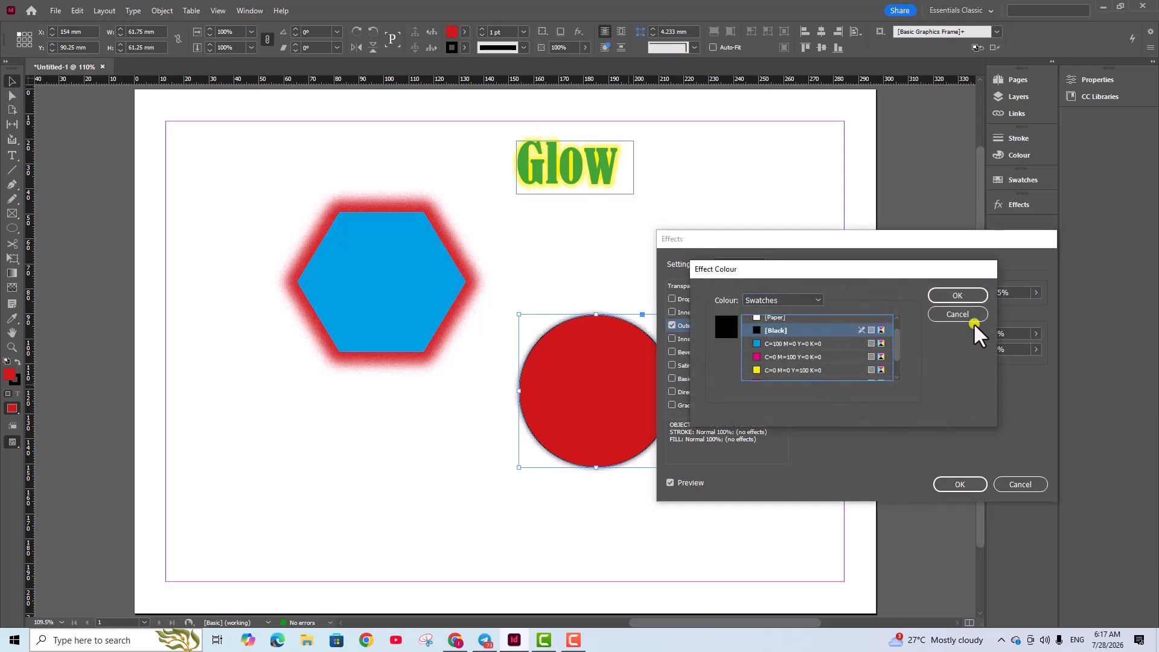
pyautogui.click(956, 295)
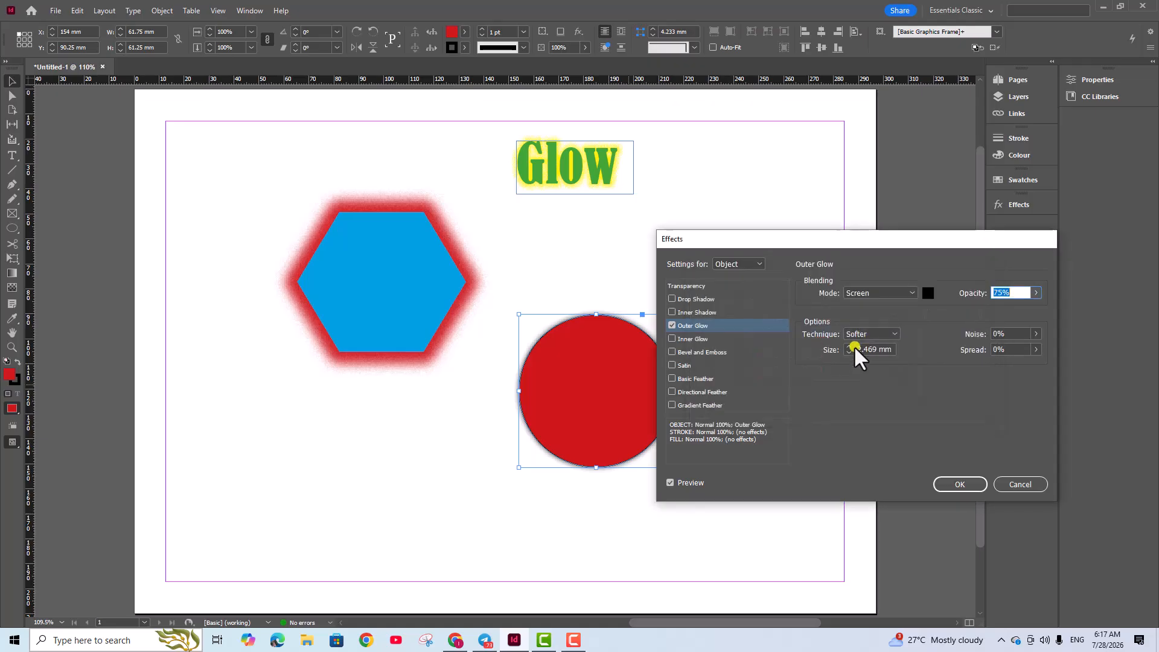
# - Set the circle's outer glow to the Precise technique with 67% opacity
pyautogui.click(891, 334)
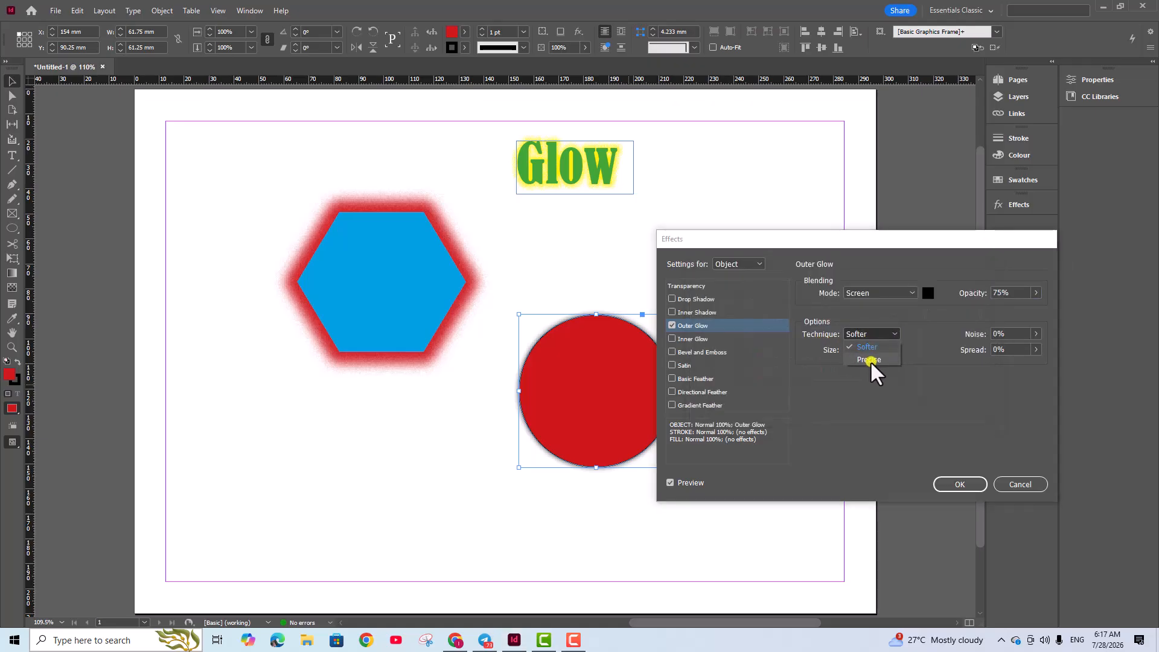
pyautogui.click(869, 360)
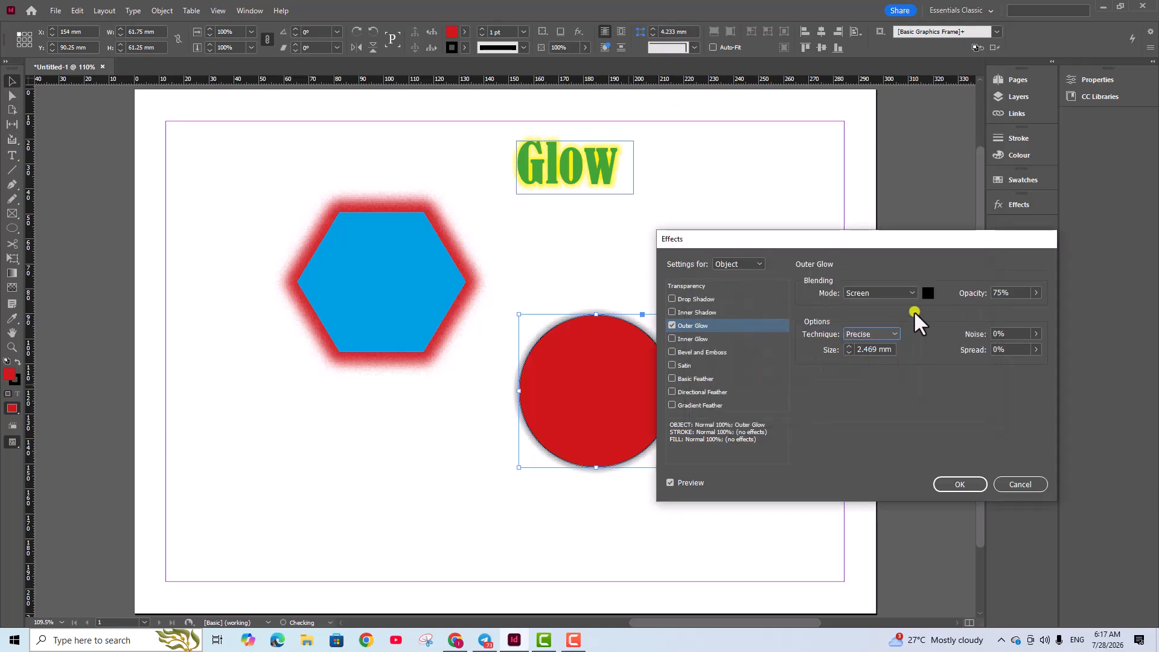
pyautogui.click(1036, 293)
pyautogui.moveTo(1022, 308)
pyautogui.mouseDown()
pyautogui.moveTo(970, 306)
pyautogui.moveTo(1056, 317)
pyautogui.moveTo(1015, 317)
pyautogui.mouseUp()
# - Increase the size of the circle's outer glow to 8 mm
pyautogui.click(849, 346)
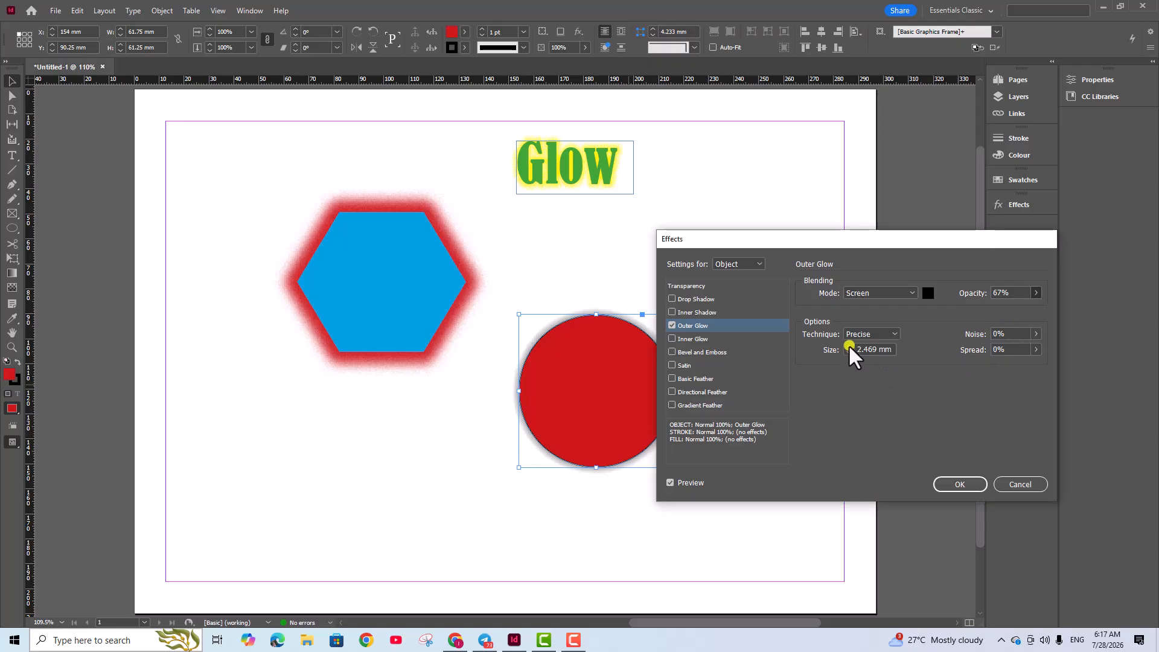
pyautogui.click(849, 347)
pyautogui.click(849, 346)
pyautogui.click(849, 346)
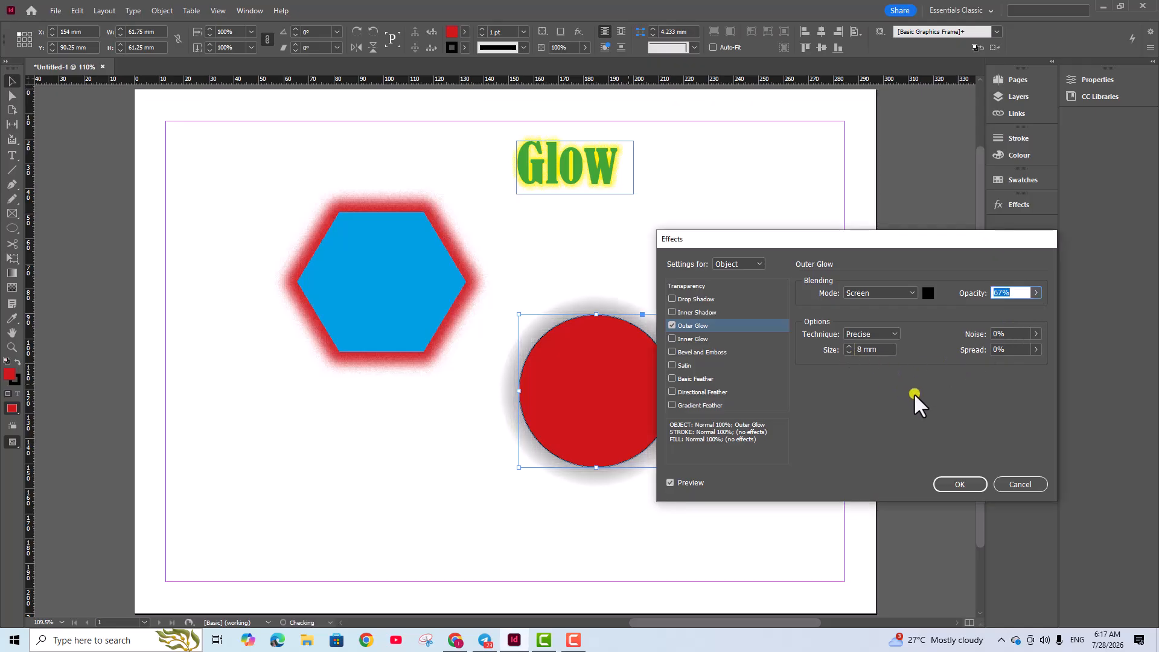
# - Give the circle's outer glow 2% noise and 51% spread, and apply the effect
pyautogui.moveTo(1038, 335); pyautogui.dragTo(970, 377)
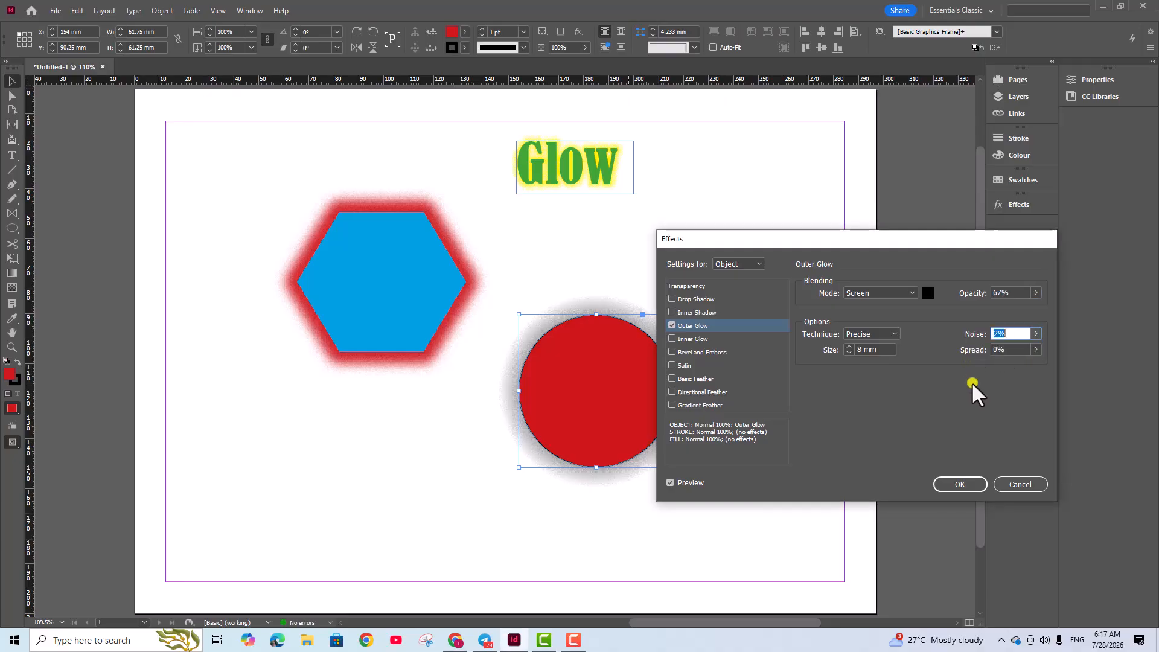
pyautogui.click(1036, 350)
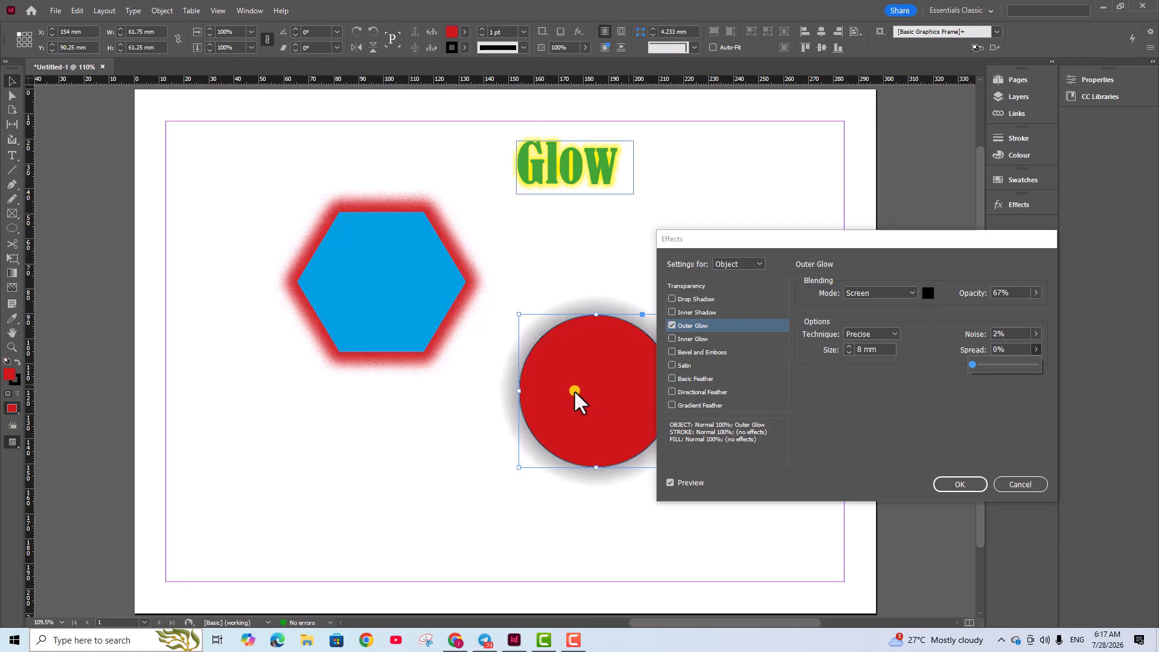
pyautogui.moveTo(969, 363); pyautogui.dragTo(1005, 365)
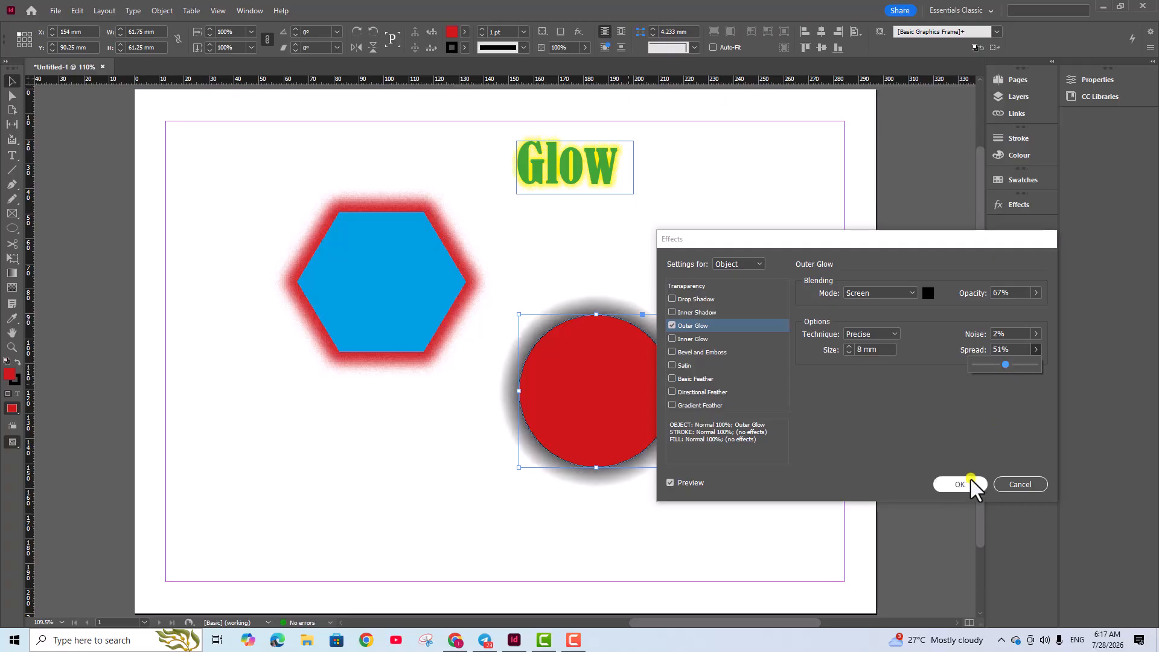
pyautogui.click(959, 484)
# - Arrange the objects in a row with the hexagon at about X 57 mm, Y 45.35 mm, the Glow text in the middle and the circle right of it
pyautogui.moveTo(625, 374); pyautogui.dragTo(762, 247)
pyautogui.moveTo(545, 178); pyautogui.dragTo(551, 309)
pyautogui.moveTo(420, 289); pyautogui.dragTo(397, 279)
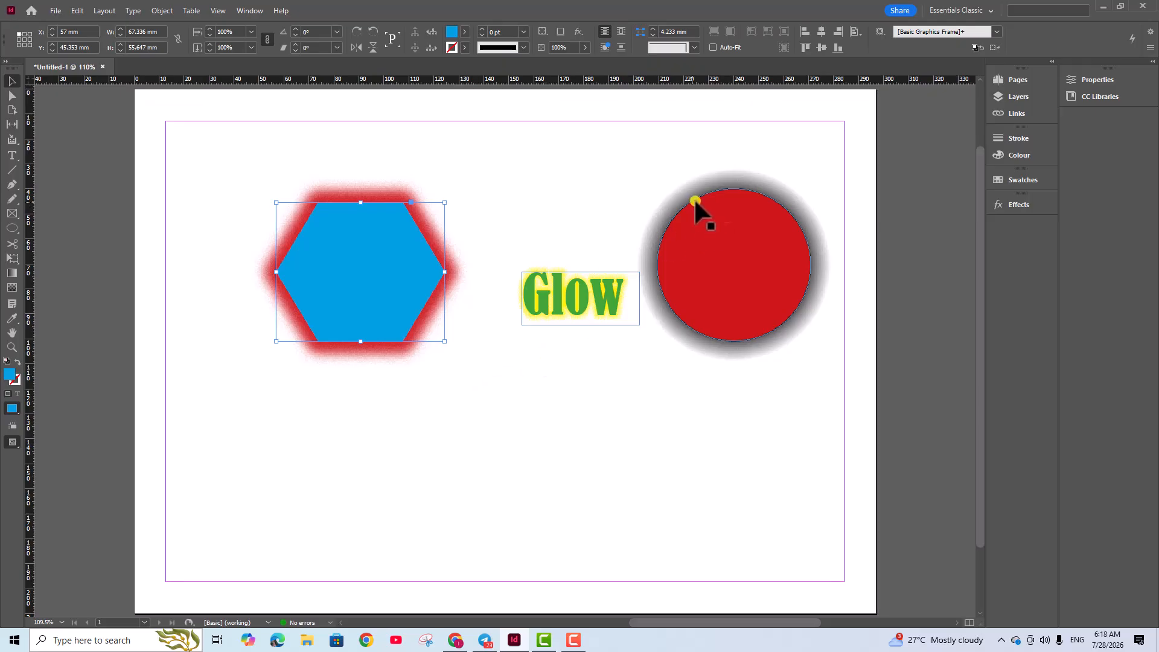
pyautogui.click(544, 396)
pyautogui.moveTo(571, 278); pyautogui.dragTo(540, 252)
pyautogui.click(557, 369)
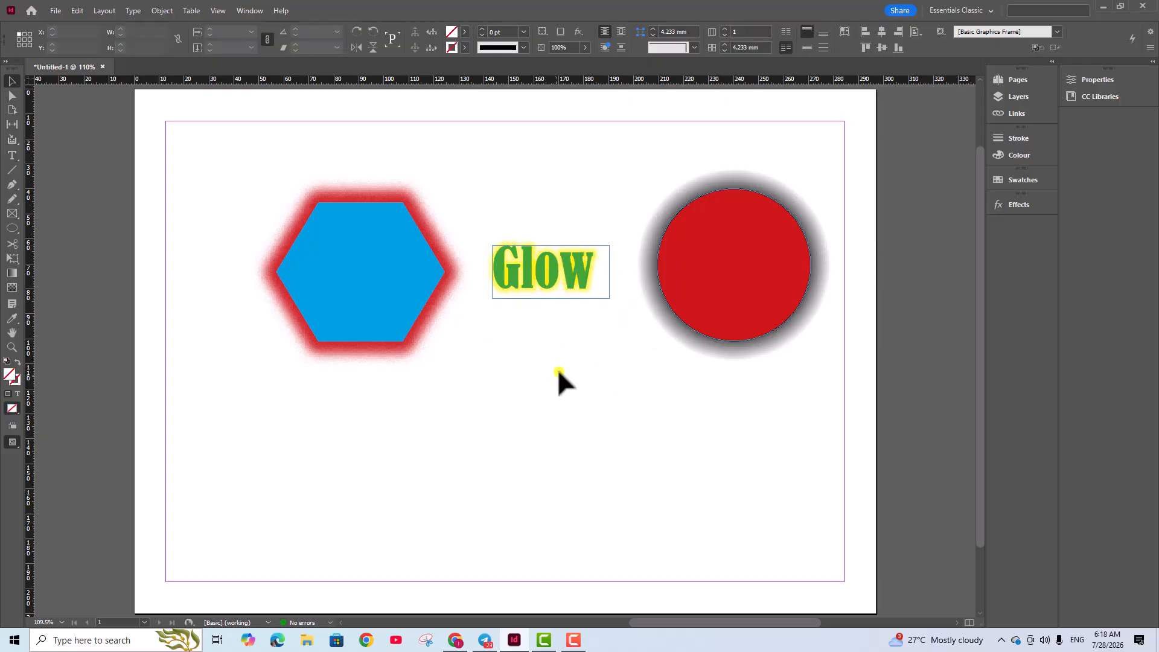